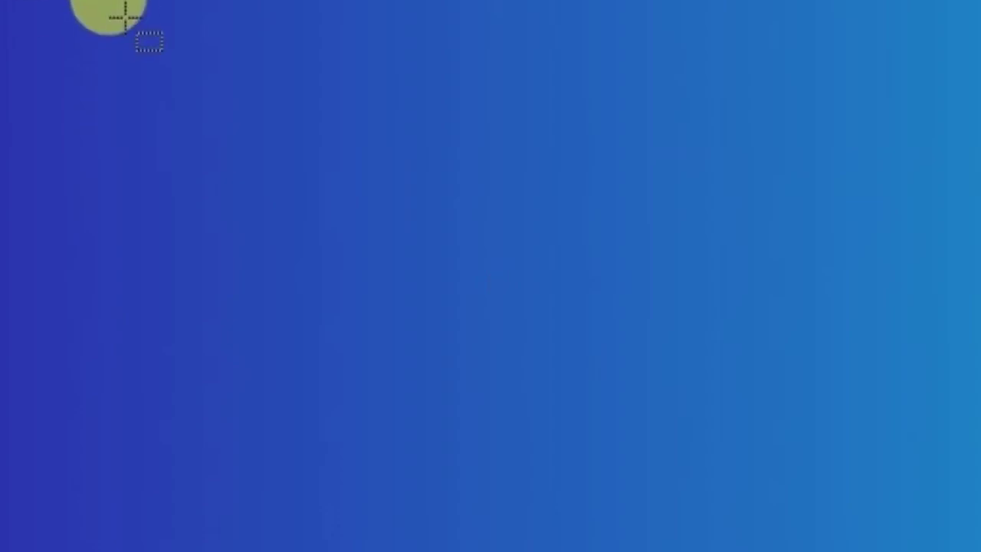
Step: Draw a tall rectangle over the blue background and stretch it into a wide diamond frame
key("s")
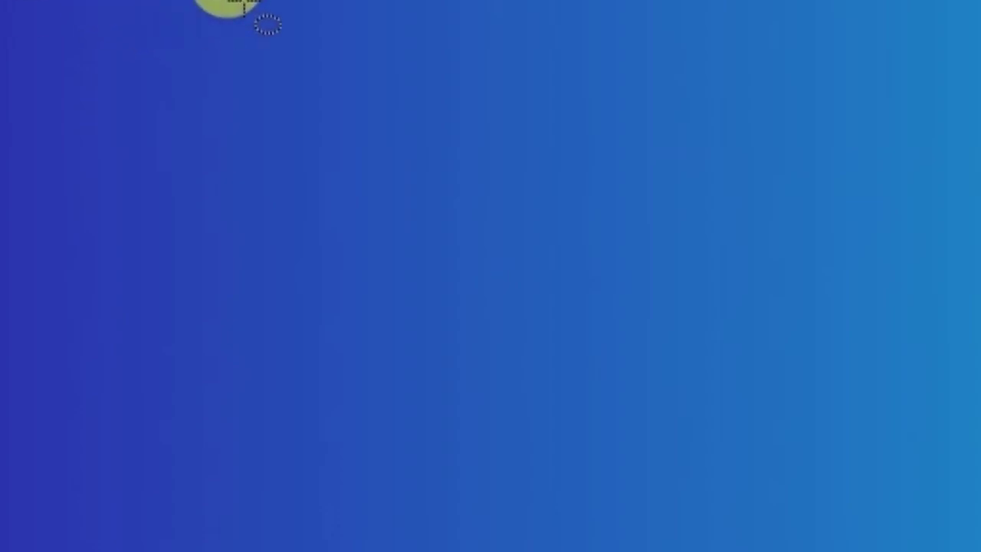
key("r")
left_click_drag(125, 2, 488, 355)
left_click_drag(741, 298, 861, 297)
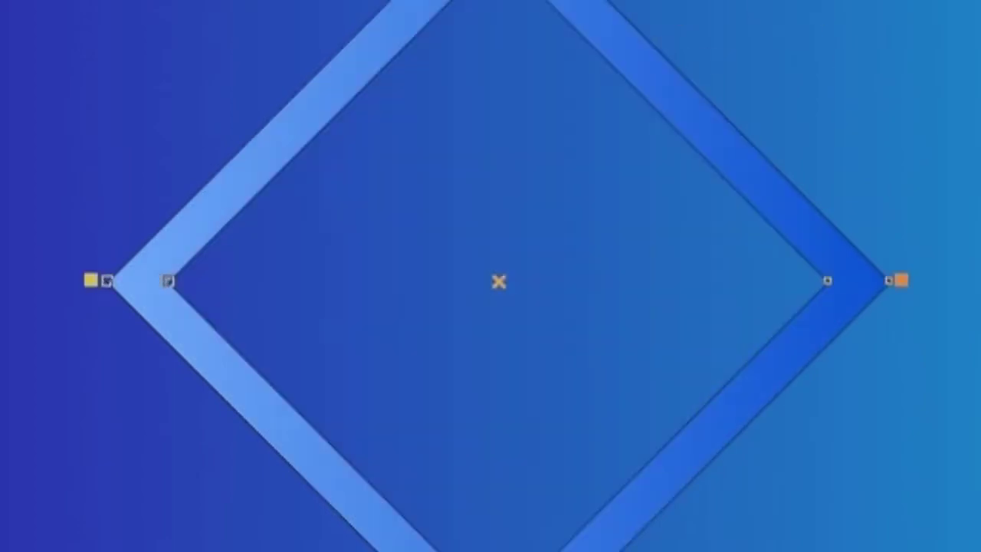
left_click(383, 431)
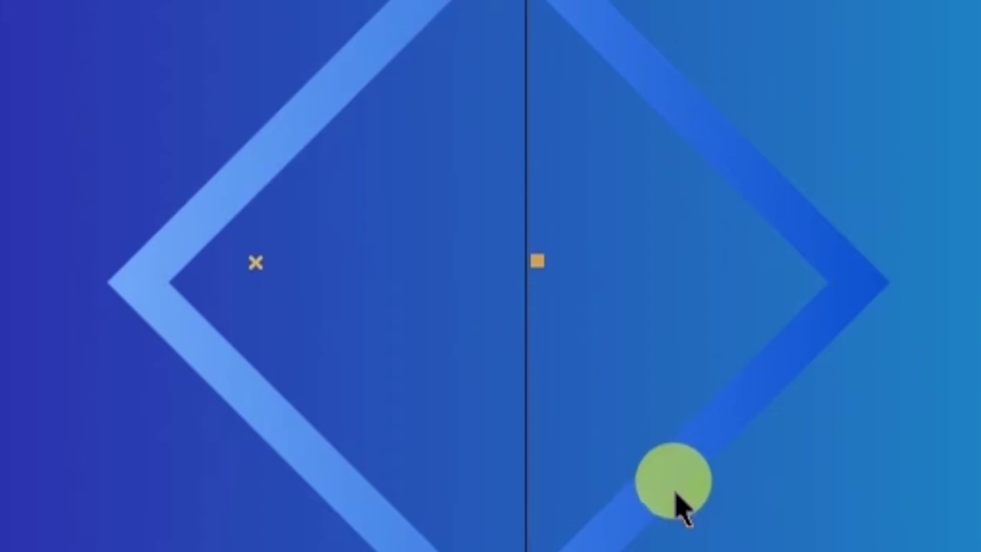
Step: Delete the diamond's left half and copy the light blue gradient onto the right chevron
mouse_move(701, 149)
left_mouse_down()
mouse_move(686, 265)
mouse_move(838, 306)
left_mouse_up()
left_click(774, 290)
key("ctrl+shift+a")
left_click(530, 329)
left_click(642, 208)
Step: Widen the chevron's gradient and reverse its direction
left_click(705, 192)
left_click(843, 27)
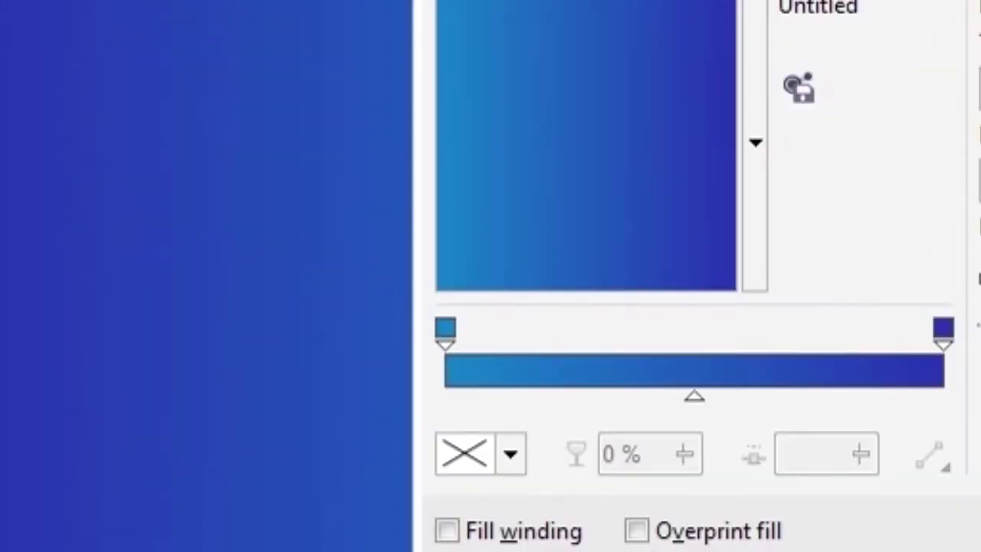
left_click(799, 87)
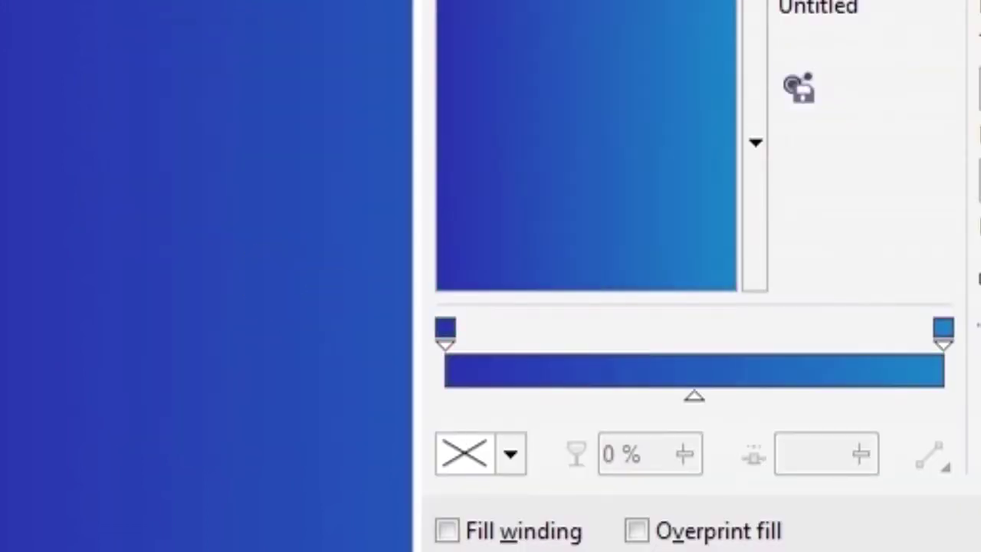
Step: Shift the gradient's dark edge left, then duplicate the chevron beside the first and tweak its nodes
left_click_drag(881, 215, 740, 227)
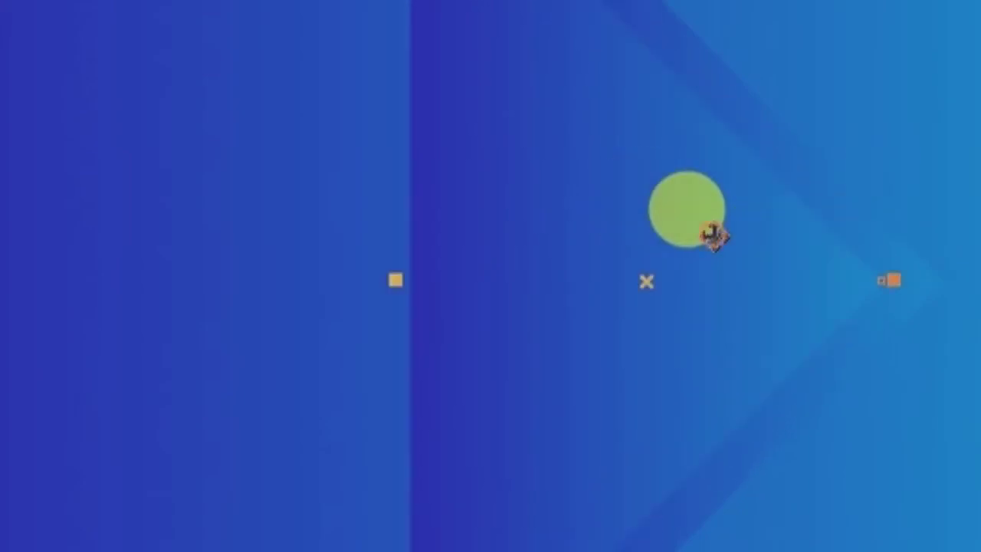
mouse_move(817, 214)
left_mouse_down()
mouse_move(481, 249)
mouse_move(560, 279)
left_mouse_up()
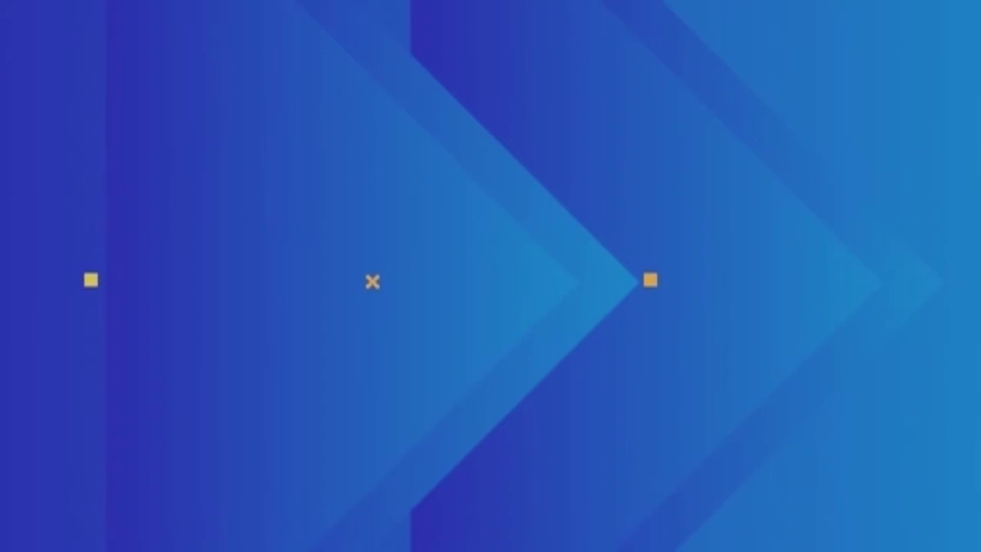
left_click(633, 130)
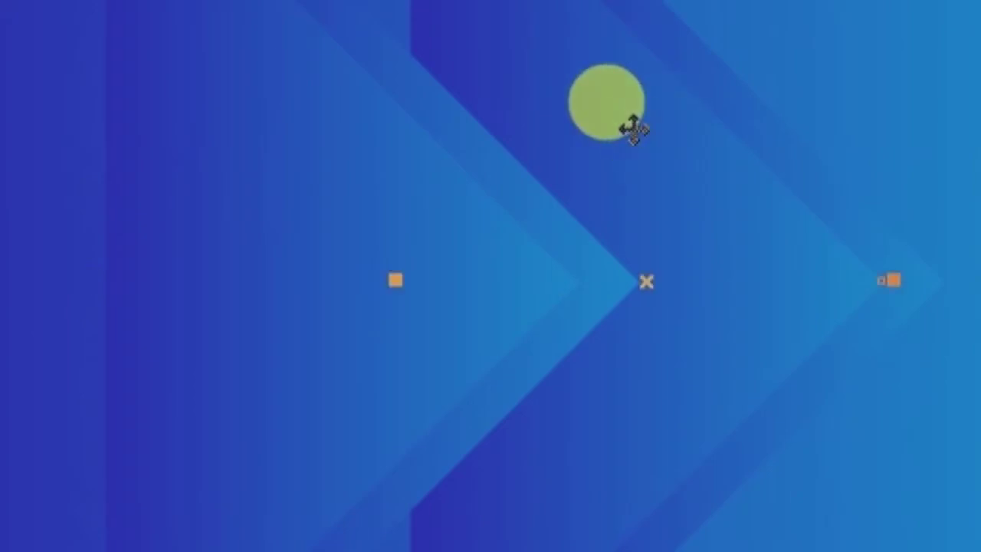
key("n")
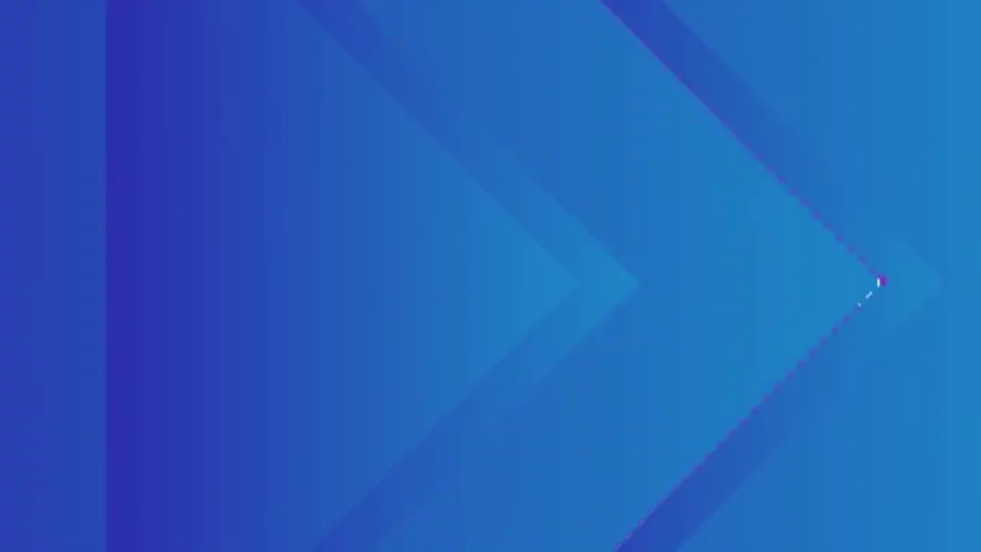
key("Escape")
Step: PowerClip the grouped chevrons inside the blue background rectangle
right_click(658, 159)
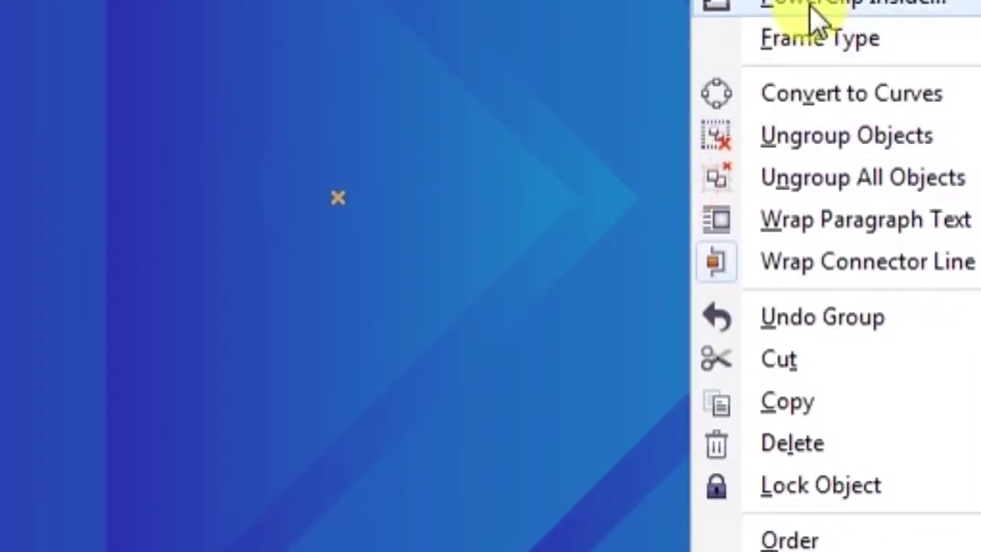
left_click(812, 7)
left_click(668, 109)
scroll(674, 114, "up", 3)
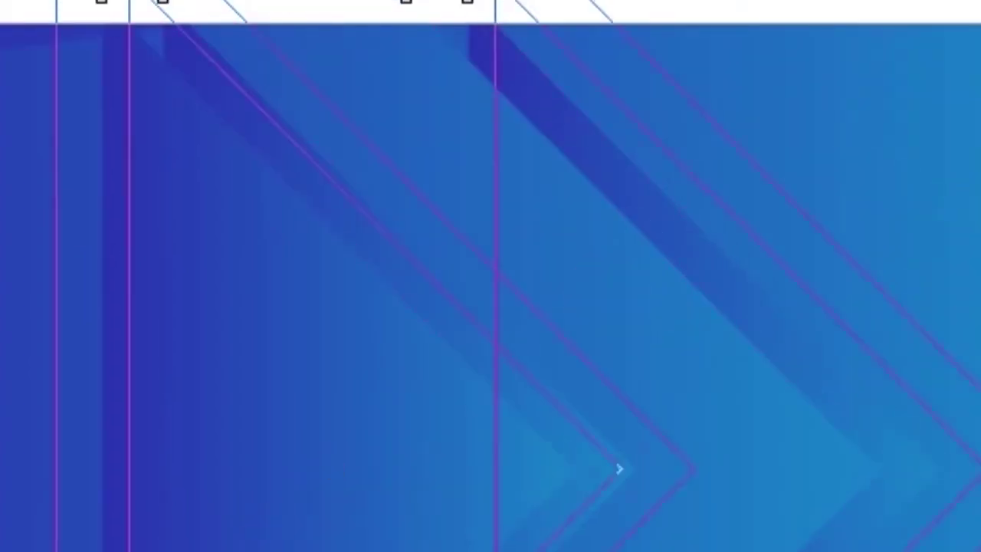
Step: Shift the clipped chevrons and a chevron copy to the left within the background
left_click_drag(659, 191, 492, 186)
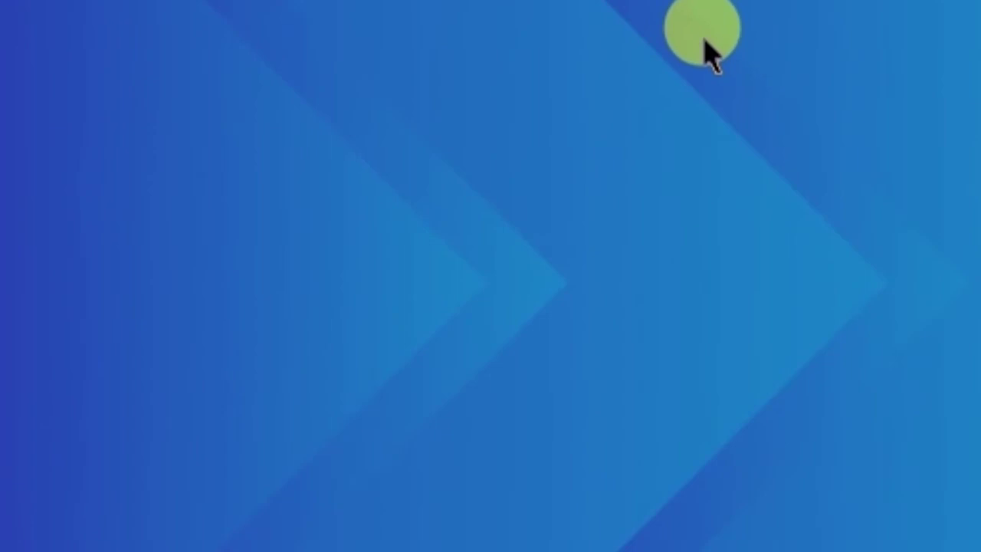
left_click(705, 42)
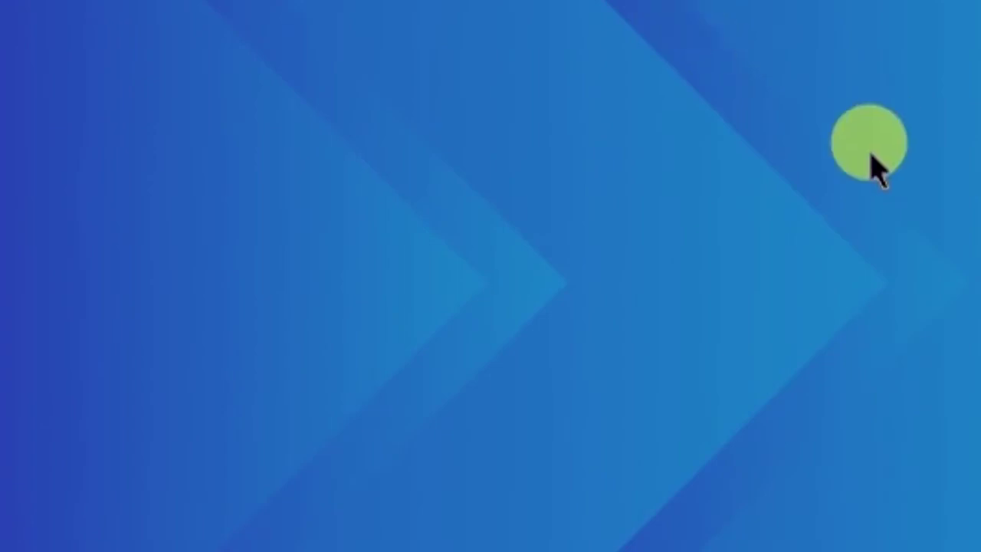
left_click(725, 173)
scroll(728, 176, "down", 3)
left_click_drag(843, 237, 523, 181)
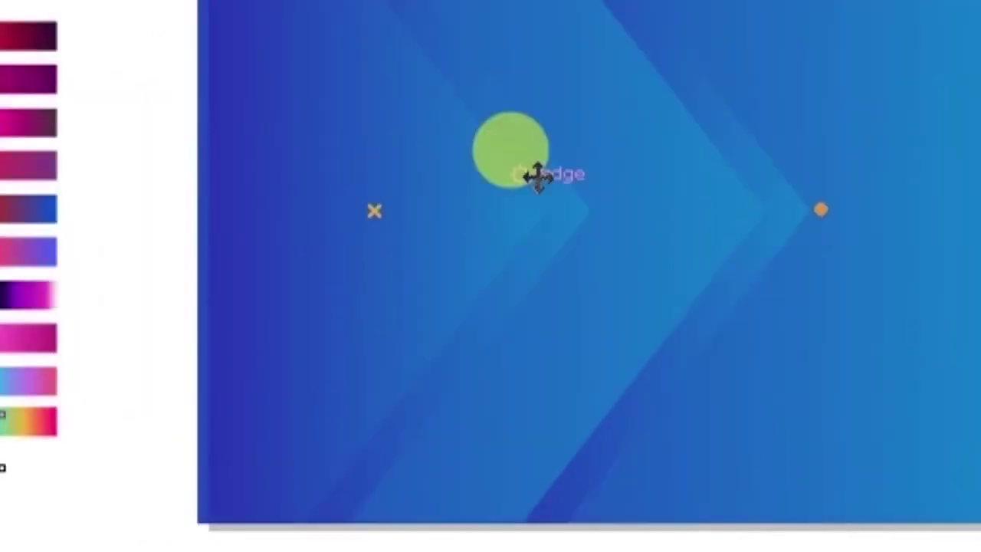
Step: Drag chevron copies rightward to repeat three chevron pairs across the background
mouse_move(524, 182)
left_mouse_down()
mouse_move(738, 163)
mouse_move(8, 208)
mouse_move(905, 223)
mouse_move(931, 208)
left_mouse_up()
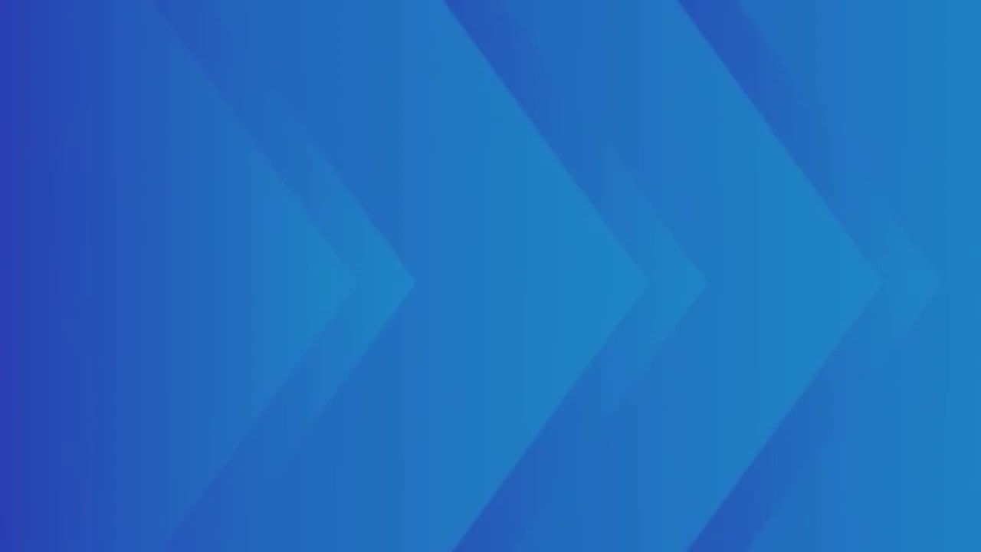
left_click_drag(274, 28, 365, 92)
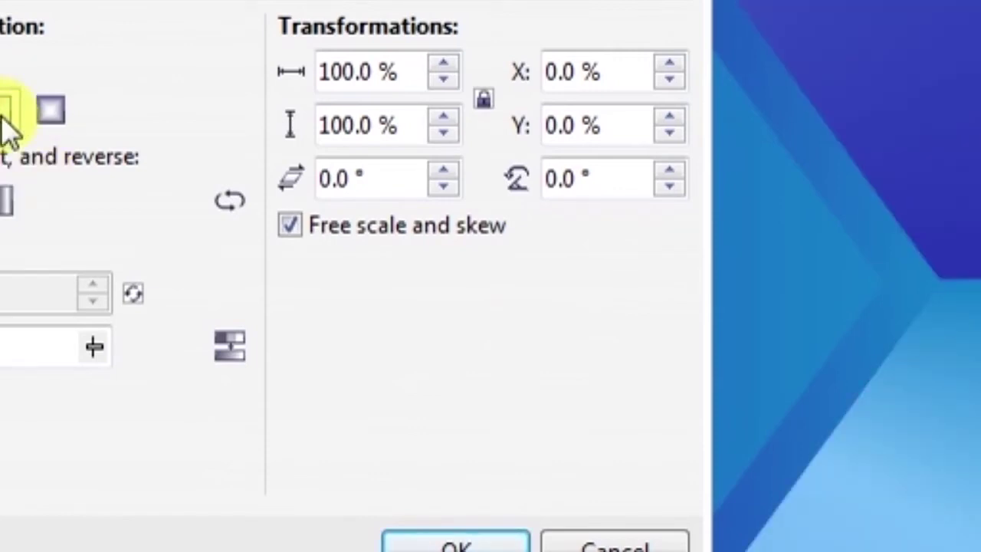
Step: Make the gradient a reversed square type at X −35% and 352.9° rotation
left_click(48, 115)
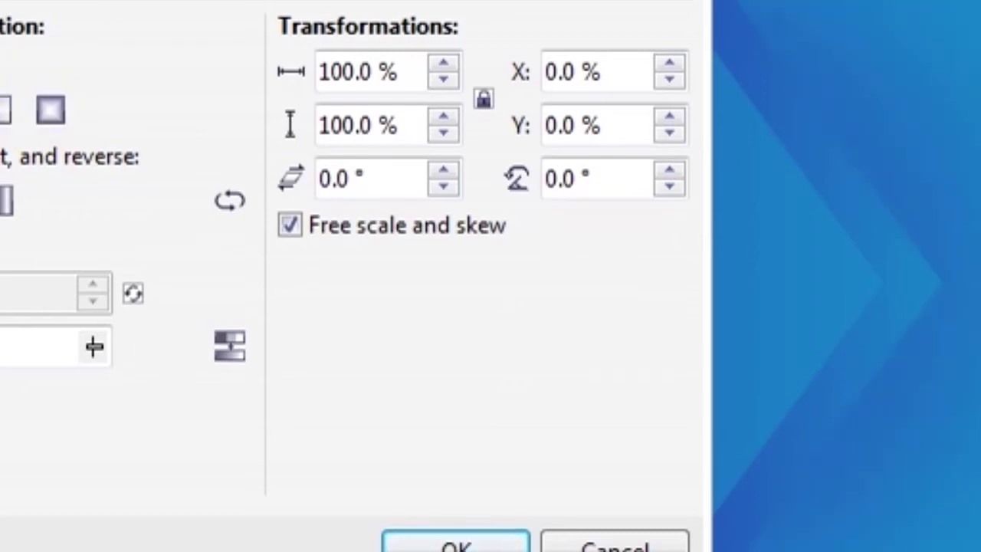
left_click(234, 201)
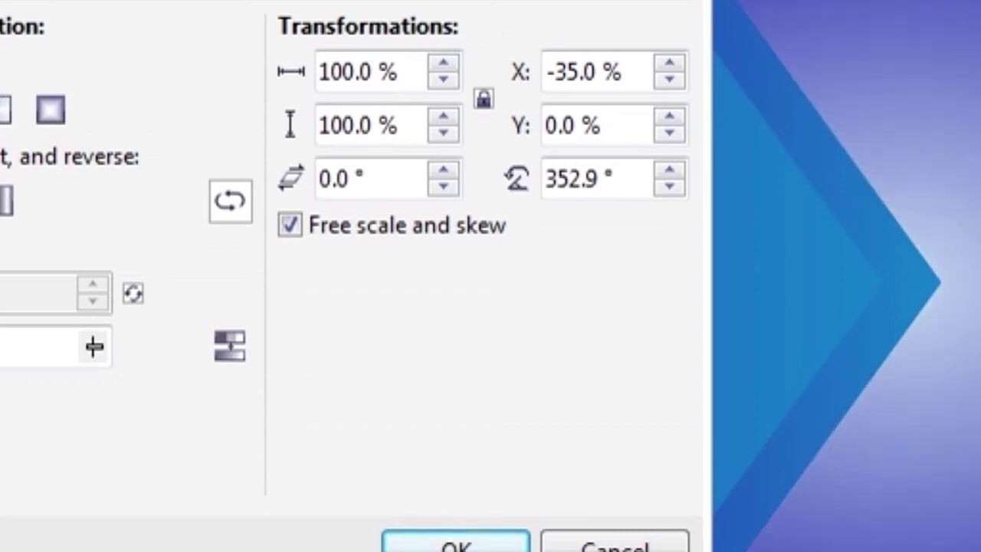
left_click(453, 537)
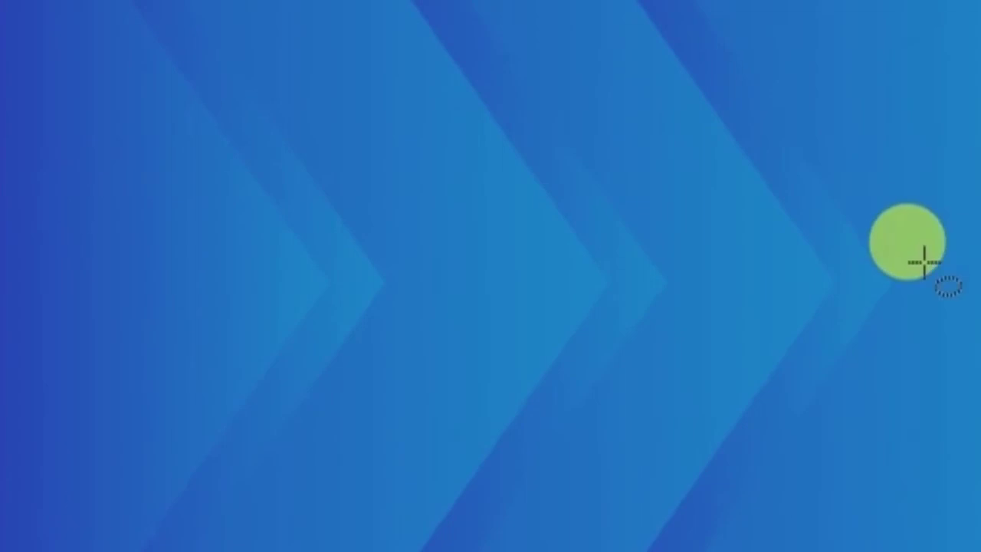
Step: Draw a white radial glow ellipse, re-centre its gradient and shrink its radius
left_click_drag(919, 259, 848, 339)
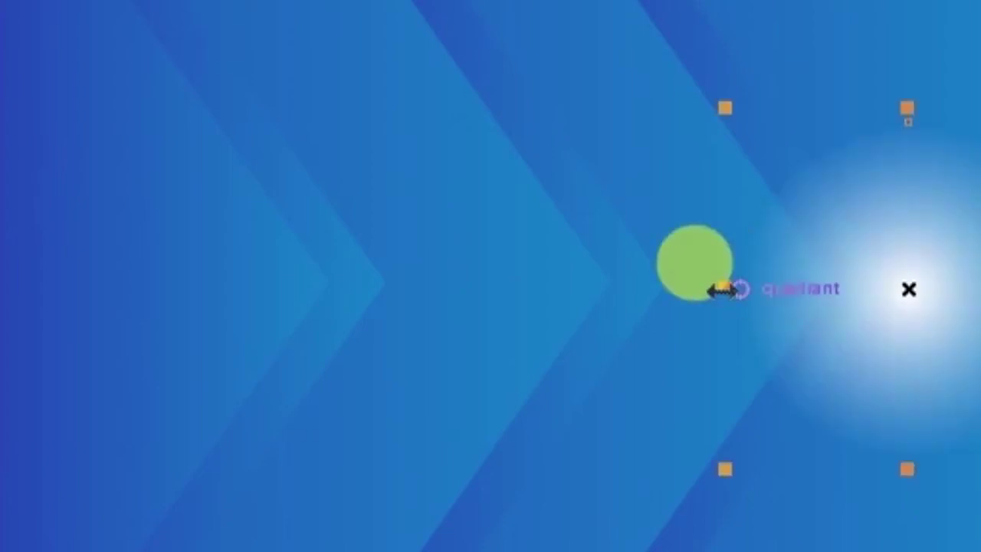
left_click_drag(724, 287, 822, 288)
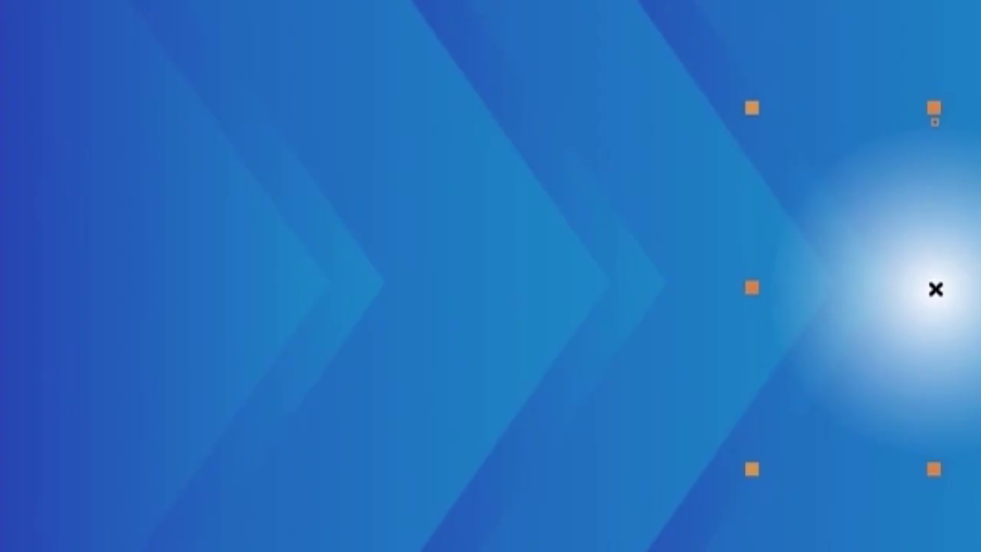
left_click(410, 331)
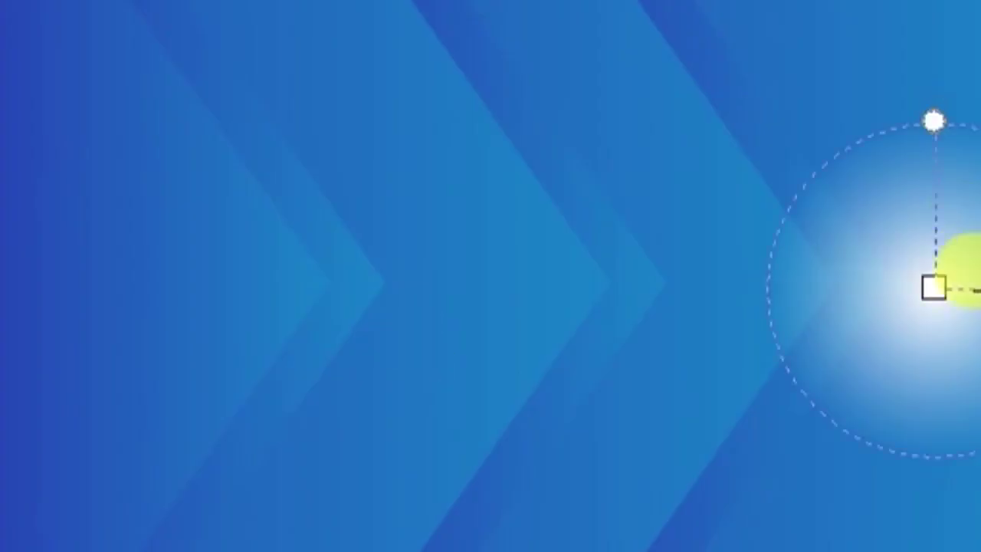
left_click(933, 287)
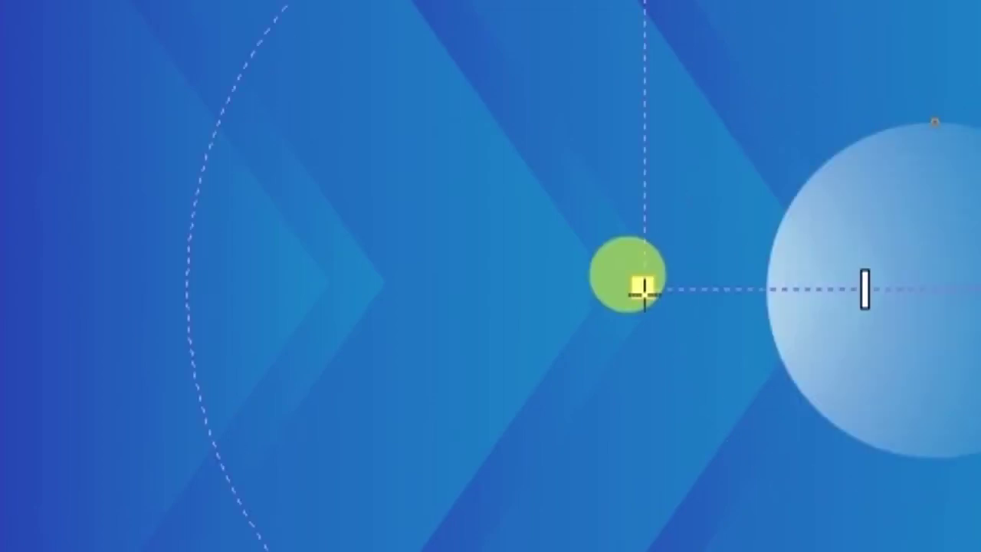
left_click_drag(883, 287, 933, 288)
left_click_drag(934, 121, 909, 197)
key("space")
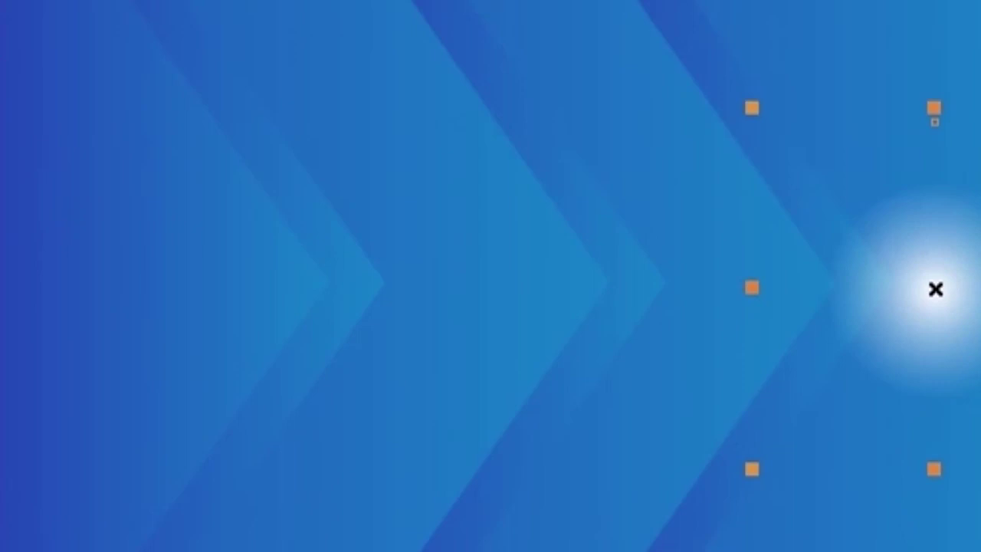
Step: Move the glow onto the tip of the rightmost chevron
left_click(876, 258)
left_click(952, 240)
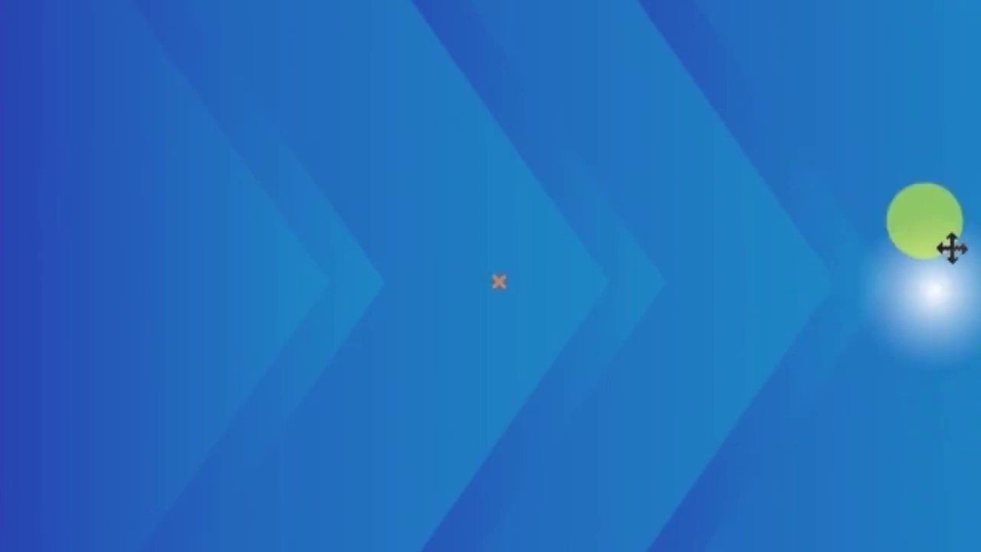
left_click(935, 287)
left_click(971, 277)
left_click(971, 277)
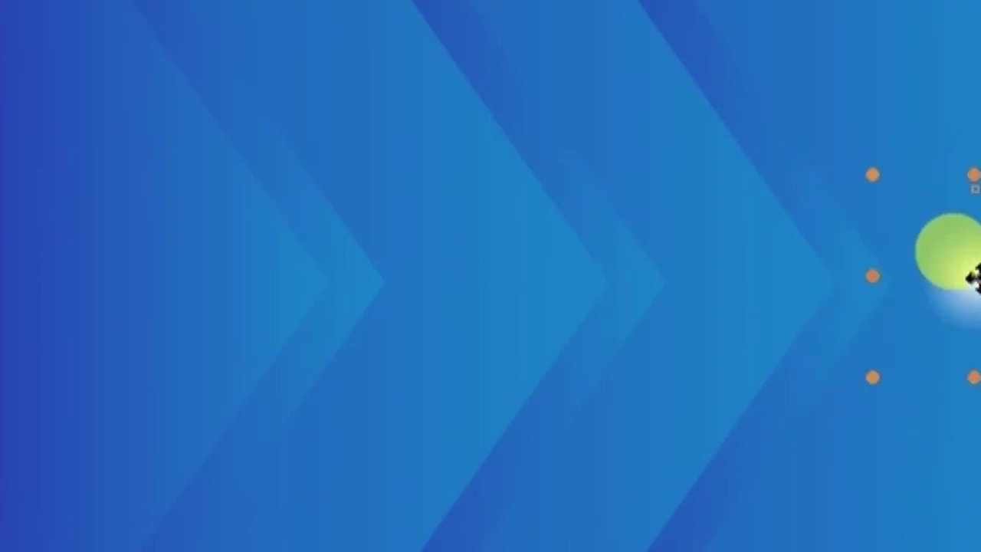
left_click_drag(972, 278, 978, 289)
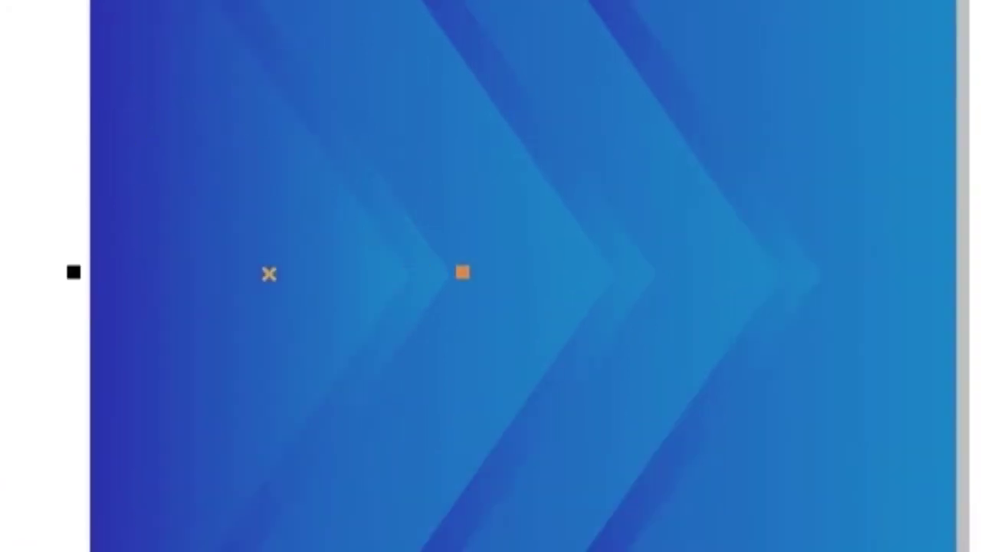
Step: Zoom in and reshape the chevron fill back into a right-pointing chevron pattern
left_click(934, 255)
left_click(582, 299)
left_click(367, 295)
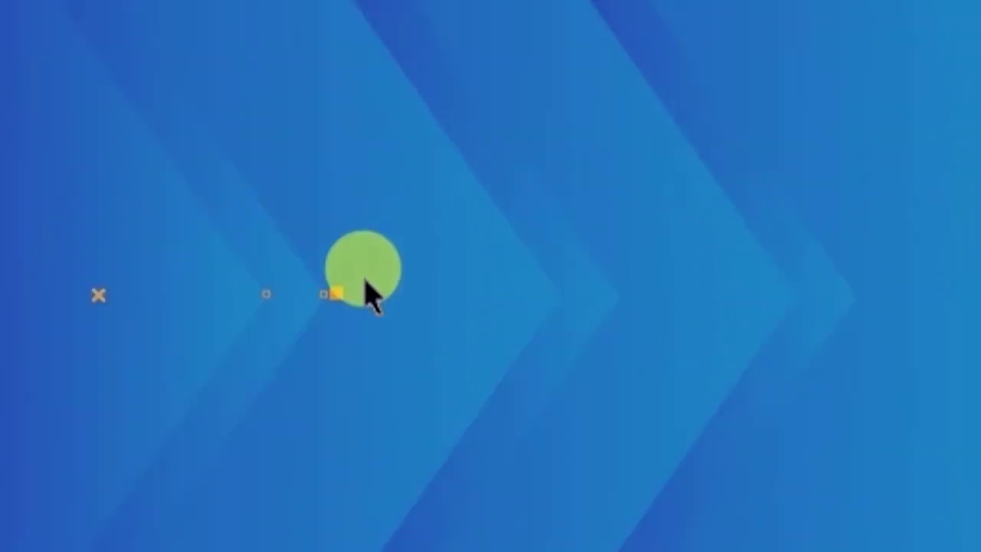
left_click_drag(367, 296, 427, 285)
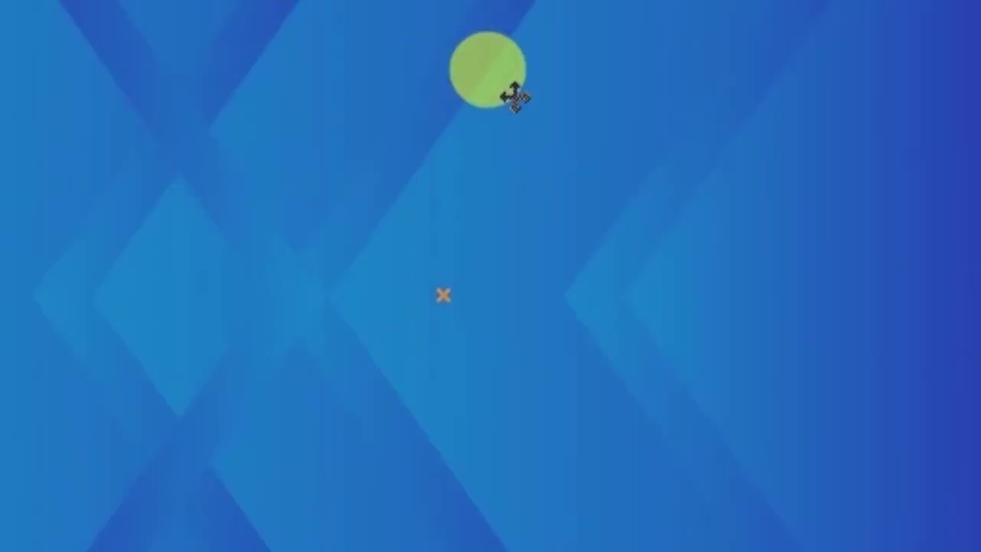
left_click(514, 92)
mouse_move(571, 153)
left_mouse_down()
mouse_move(908, 138)
mouse_move(385, 203)
left_mouse_up()
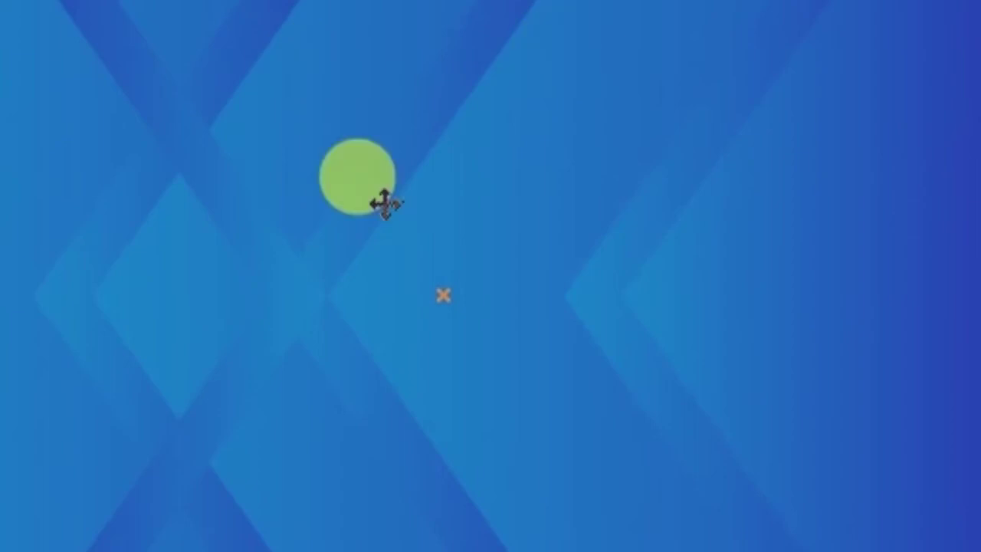
left_click_drag(110, 72, 246, 142)
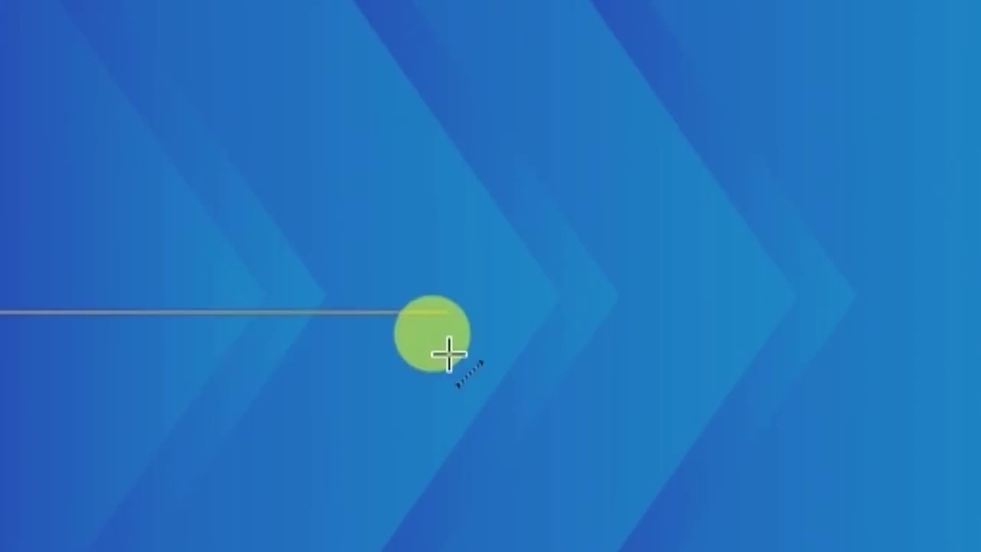
Step: Reposition the background gradient's handles and copy the gradient fill onto the background
left_click_drag(449, 354, 253, 328)
left_click_drag(103, 206, 262, 252)
left_click_drag(228, 389, 171, 309)
left_click(221, 435)
mouse_move(220, 435)
left_mouse_down()
mouse_move(162, 451)
mouse_move(390, 405)
left_mouse_up()
key("ctrl+shift+a")
left_click(476, 330)
Step: Copy the light-blue glowing fill onto the left chevron's red stripe
left_click(829, 433)
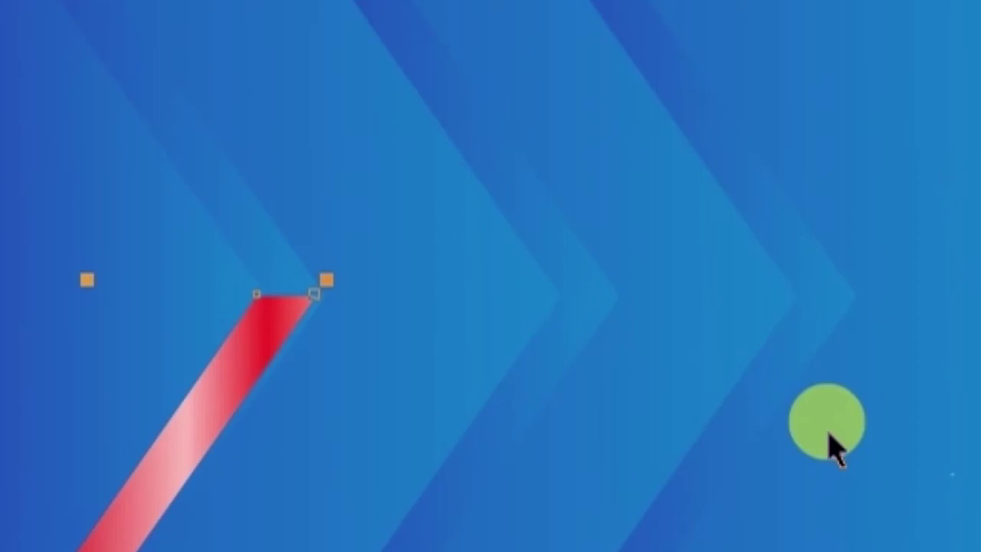
left_click_drag(829, 433, 840, 421)
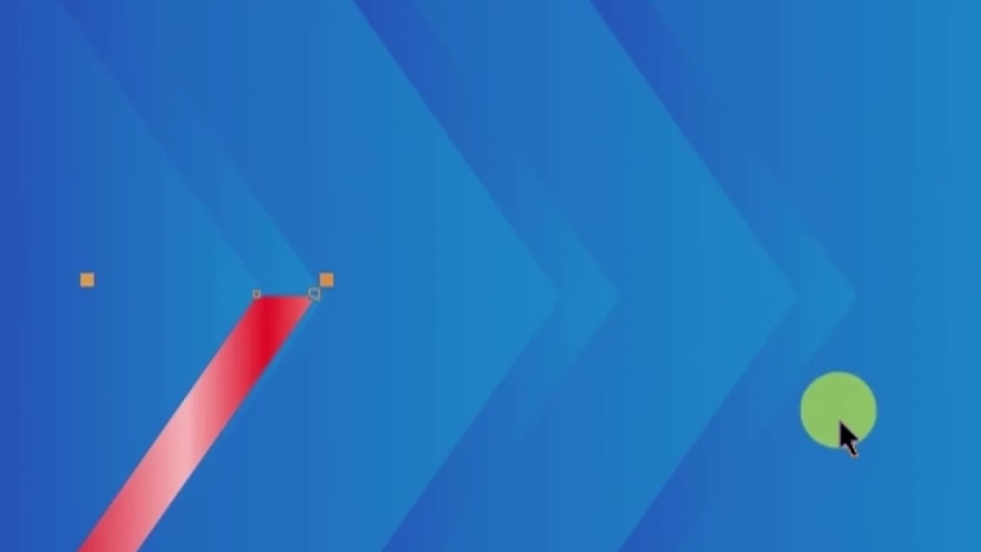
key("ctrl+shift+a")
left_click(524, 312)
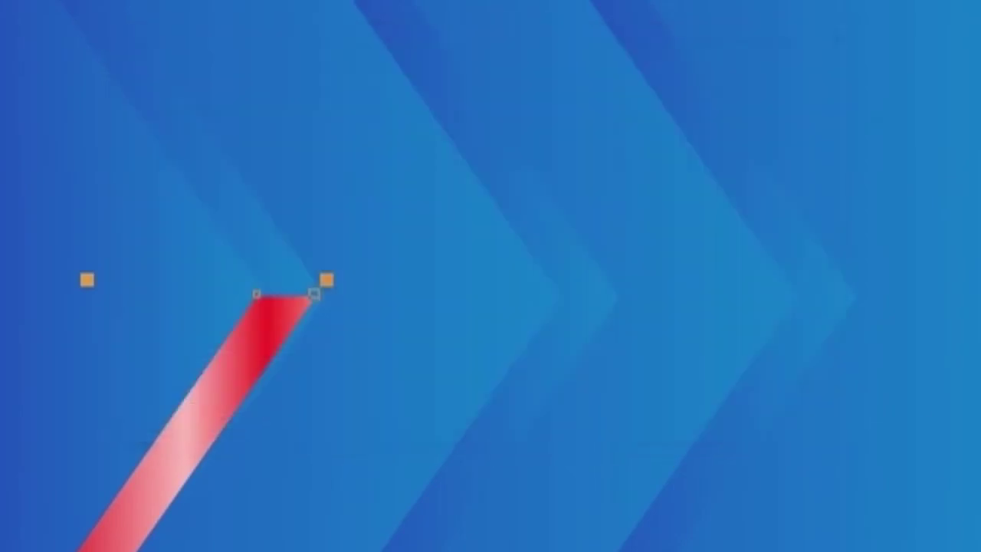
left_click(222, 432)
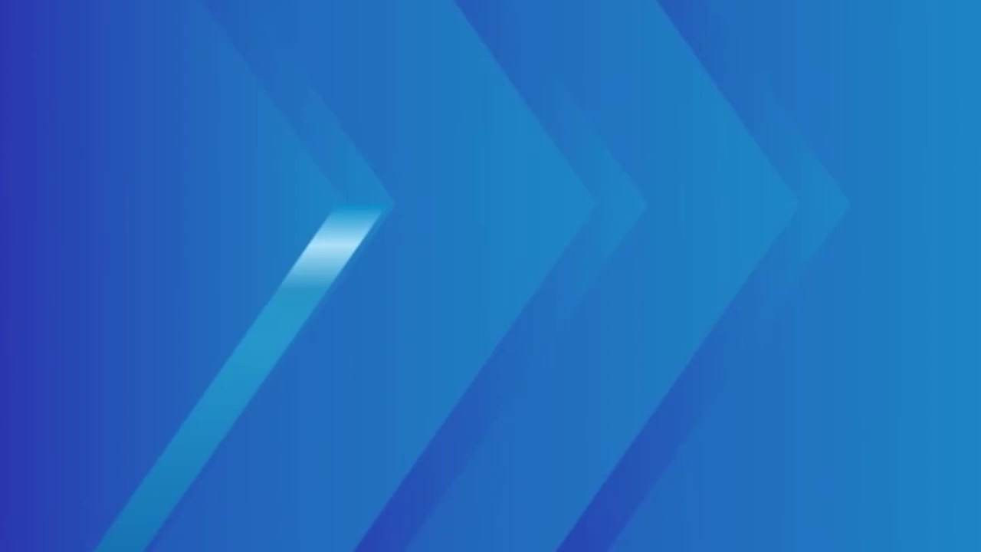
left_click(302, 281)
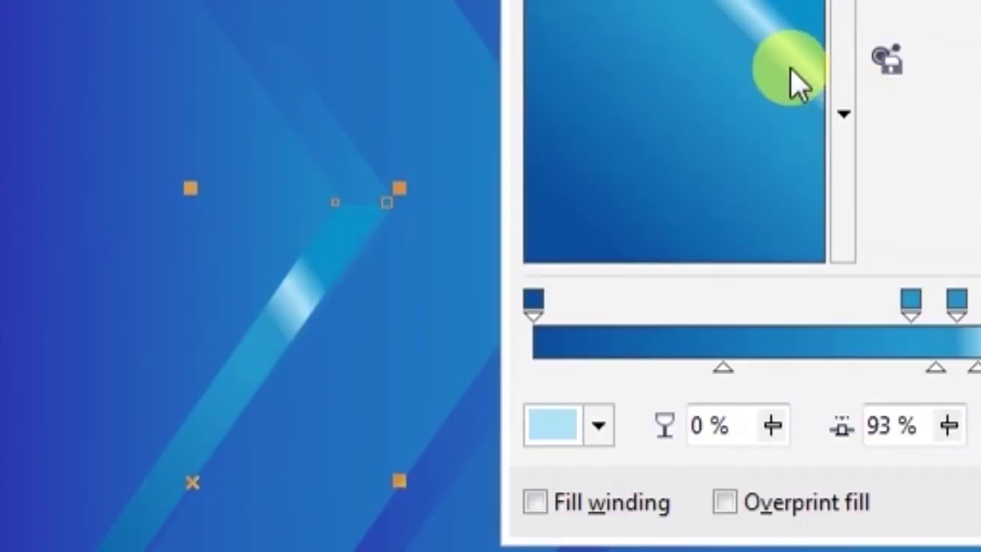
Step: Lower the highlight, slide the end stops inward and add a light-blue stop
mouse_move(790, 81)
left_mouse_down()
mouse_move(755, 211)
mouse_move(723, 192)
left_mouse_up()
left_click_drag(910, 298, 761, 299)
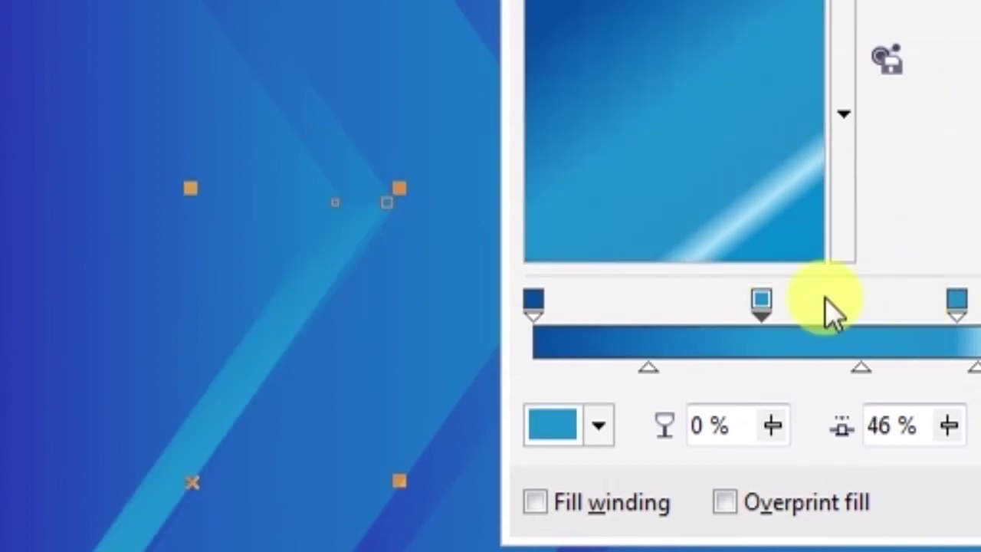
left_click_drag(950, 300, 867, 301)
double_click(932, 314)
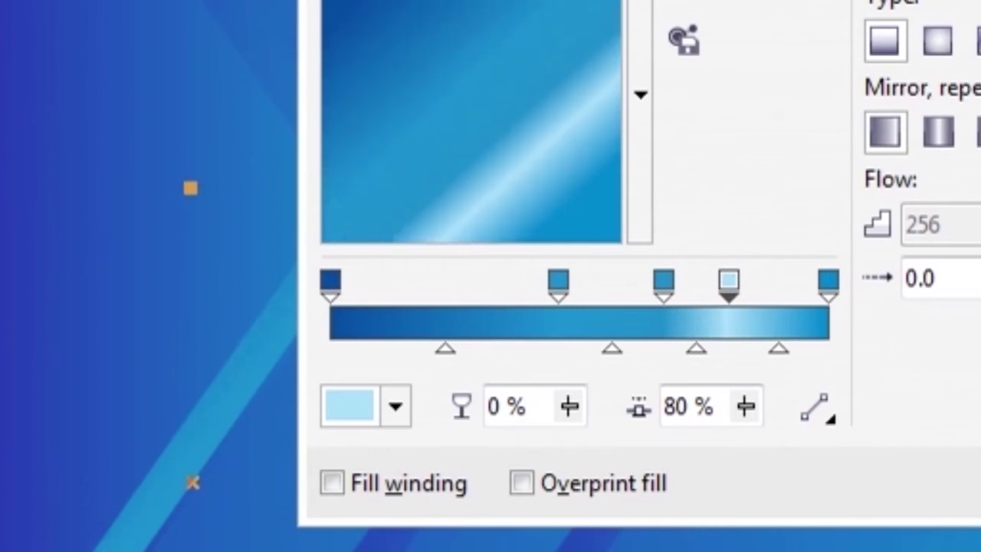
left_click_drag(508, 192, 493, 110)
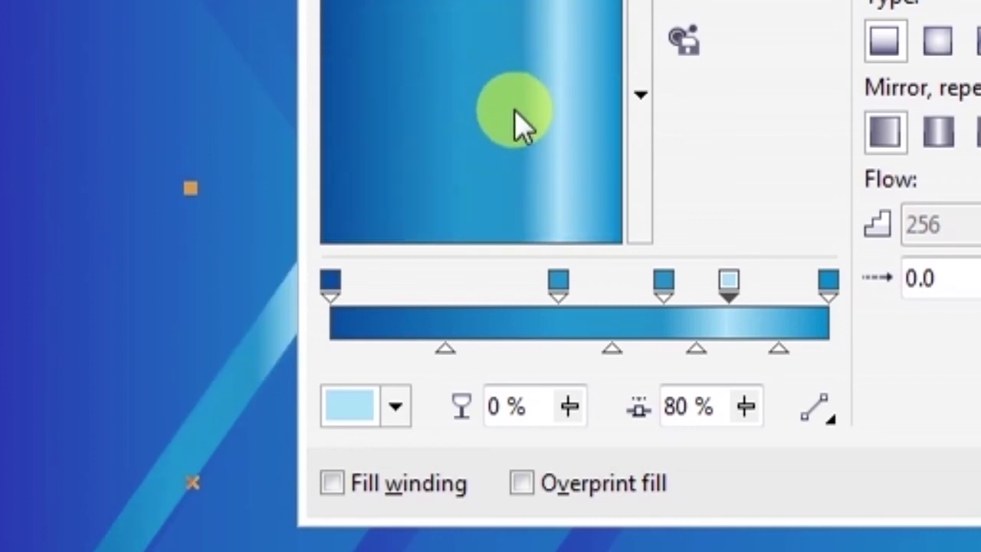
mouse_move(515, 121)
left_mouse_down()
mouse_move(493, 216)
mouse_move(543, 230)
left_mouse_up()
Step: Shift the colour stops left to tighten the highlight and add another stop
left_click_drag(543, 322, 459, 325)
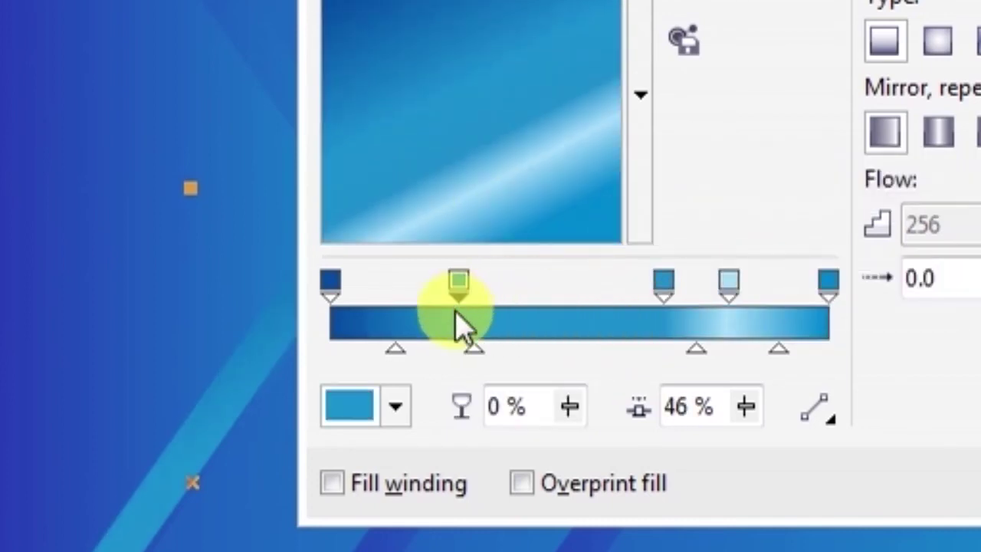
left_click_drag(660, 283, 548, 322)
left_click_drag(729, 282, 665, 307)
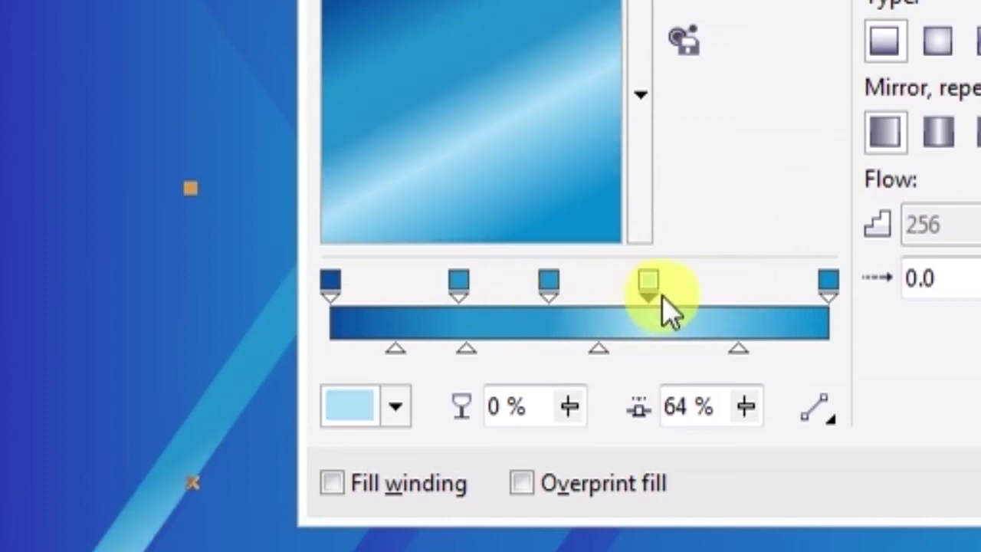
left_click(826, 289)
left_click(546, 291)
mouse_move(458, 291)
left_mouse_down()
mouse_move(452, 310)
mouse_move(424, 314)
left_mouse_up()
left_click_drag(548, 311, 503, 318)
left_click_drag(649, 307, 603, 310)
double_click(669, 318)
left_click_drag(666, 292, 630, 307)
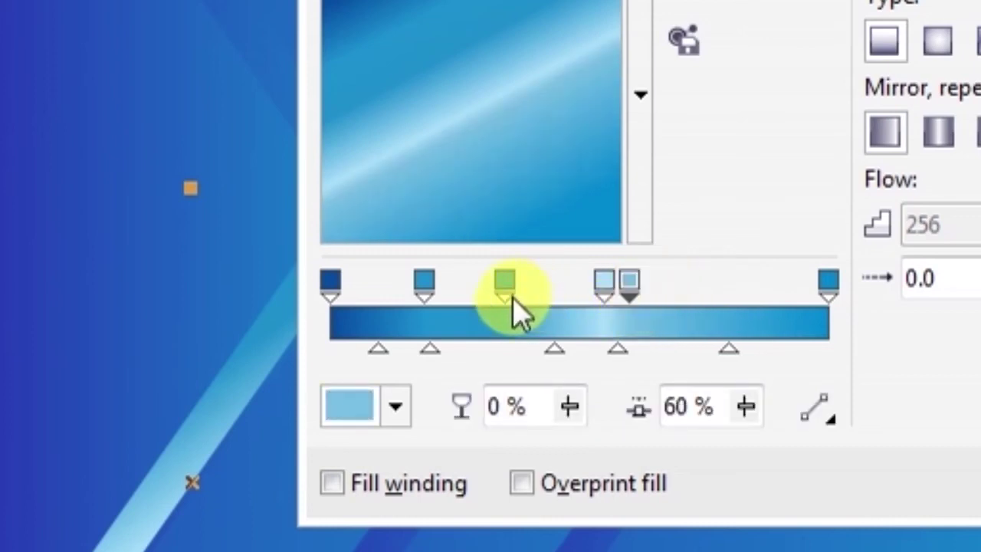
left_click_drag(512, 299, 575, 300)
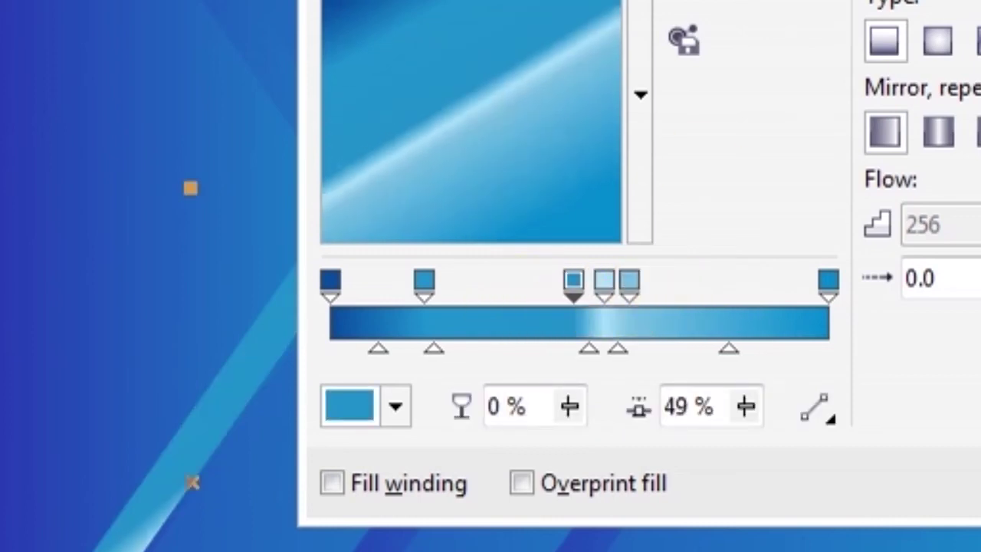
Step: Rotate the gradient to a steeper diagonal, regroup stops, and remove a blue stop
left_click_drag(460, 123, 322, 158)
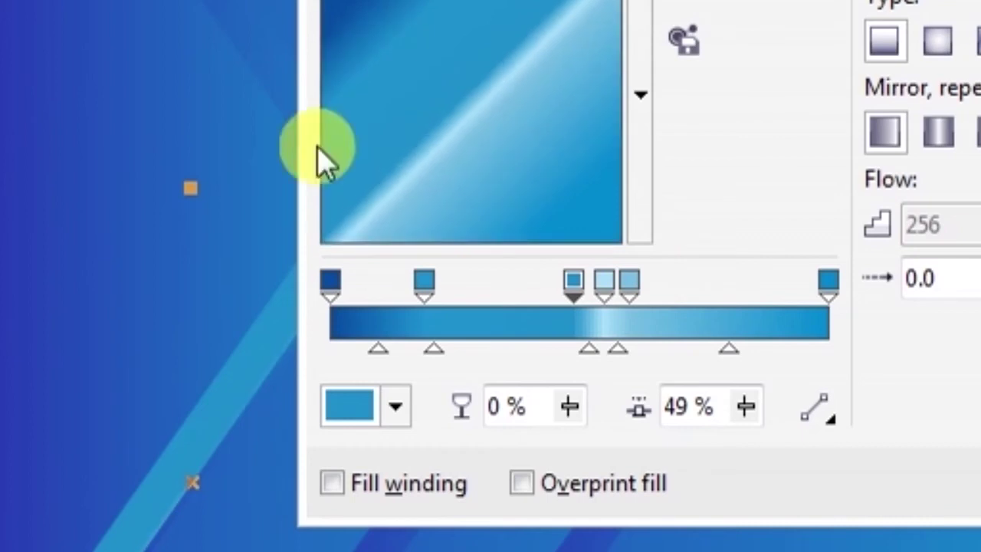
left_click_drag(576, 300, 475, 299)
left_click_drag(609, 307, 521, 310)
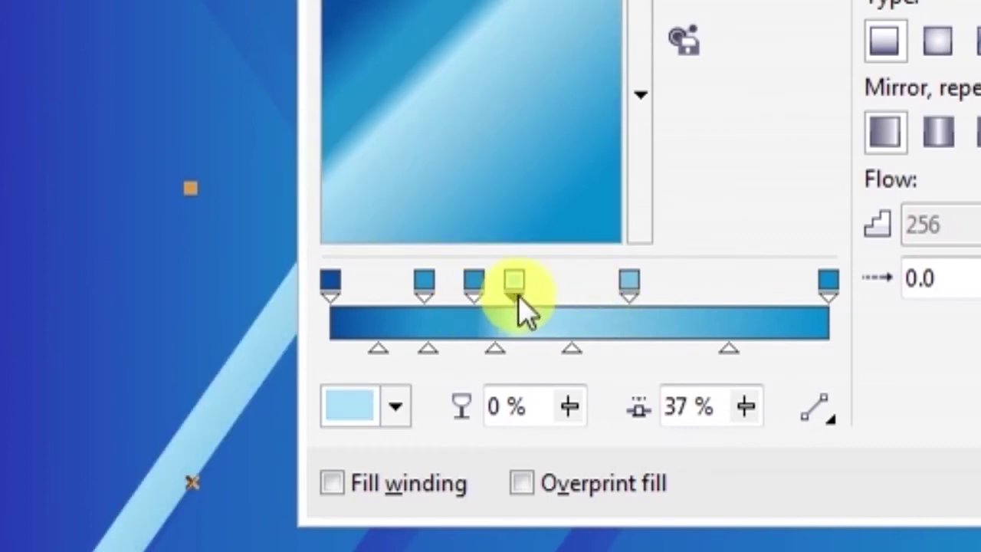
left_click_drag(628, 285, 554, 303)
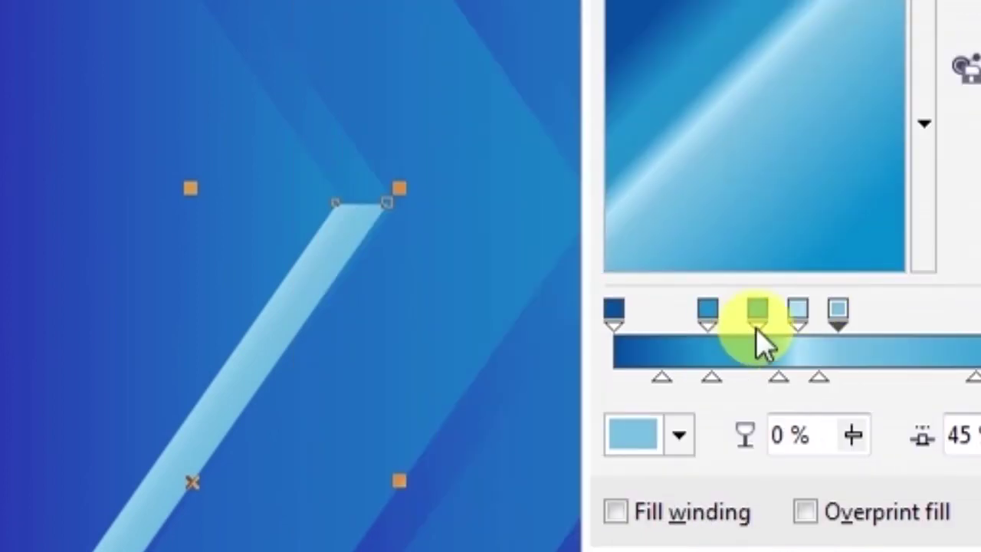
mouse_move(760, 343)
left_mouse_down()
mouse_move(823, 339)
mouse_move(723, 350)
mouse_move(755, 345)
mouse_move(766, 280)
mouse_move(762, 344)
left_mouse_up()
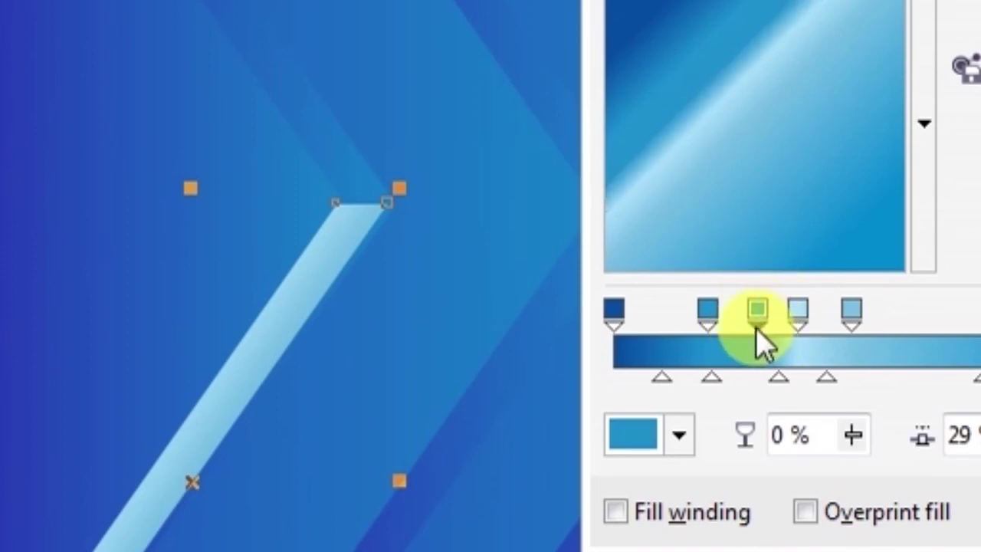
left_click_drag(751, 344, 754, 342)
Step: Angle the white streak's gradient from lower left toward the top right
left_click(753, 337)
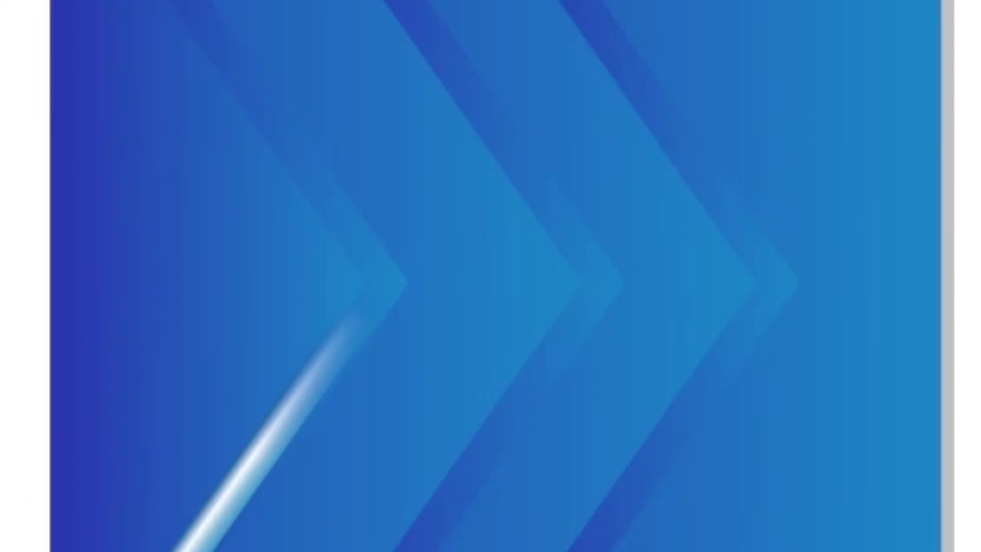
left_click(295, 394)
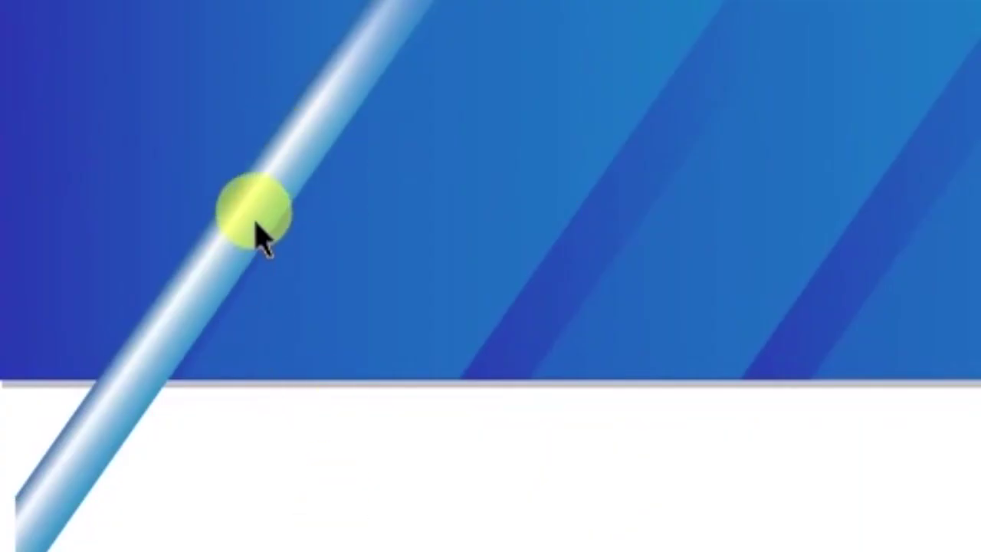
key("F11")
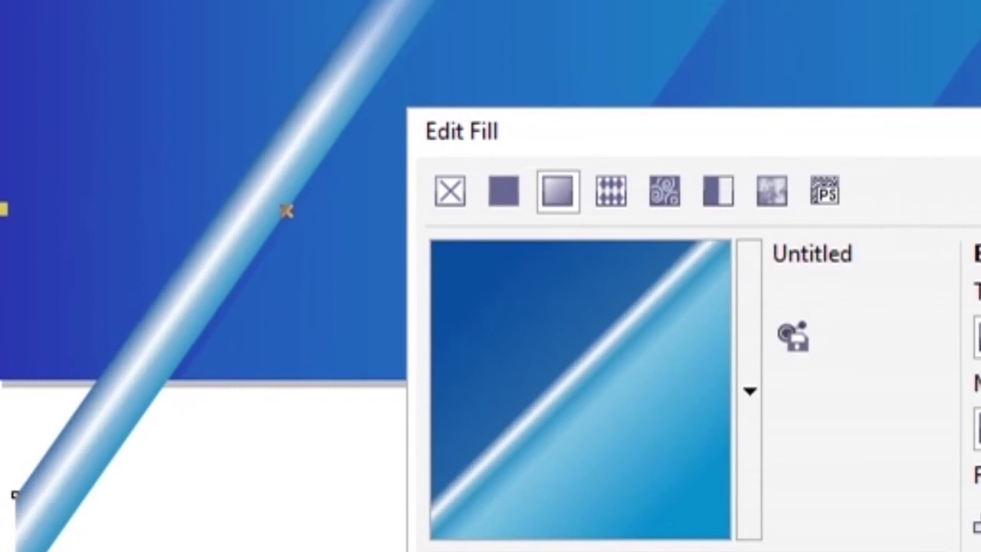
key("Return")
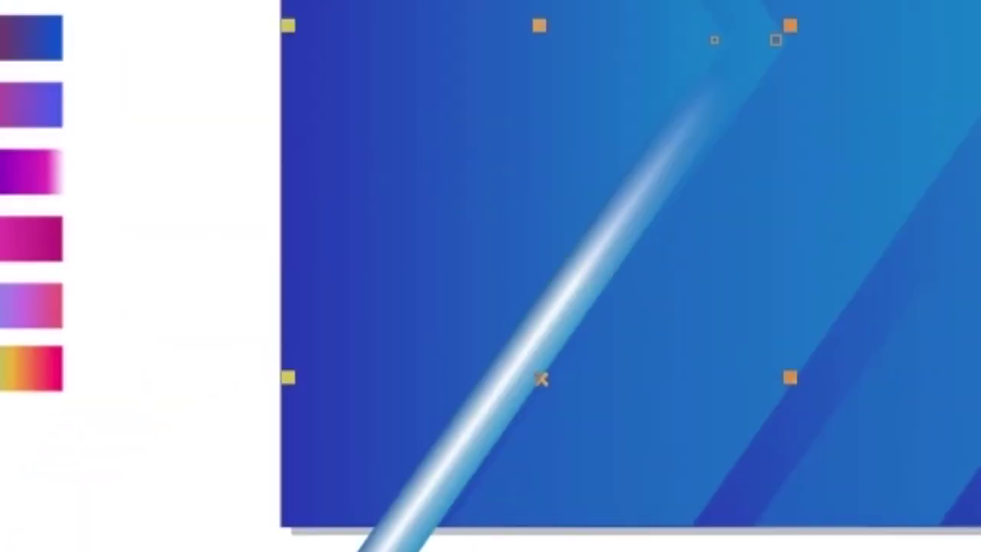
left_click_drag(560, 276, 511, 372)
mouse_move(707, 59)
left_mouse_down()
mouse_move(774, 4)
mouse_move(723, 33)
left_mouse_up()
left_click(618, 525)
Step: Add a mirrored streak for the chevron's upper arm and copy it onto the middle chevron
scroll(464, 449, "up", 3)
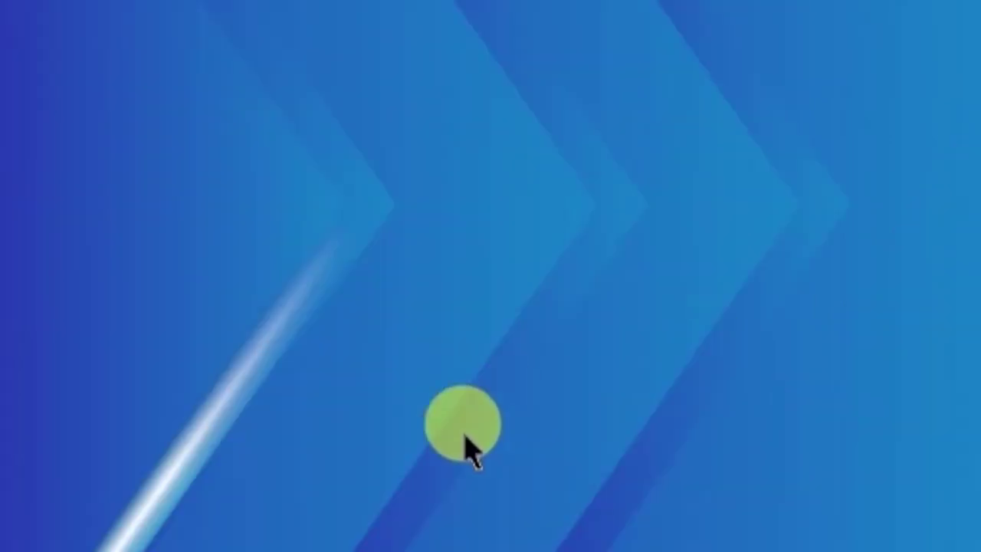
left_click_drag(159, 490, 247, 148)
scroll(318, 354, "down", 1)
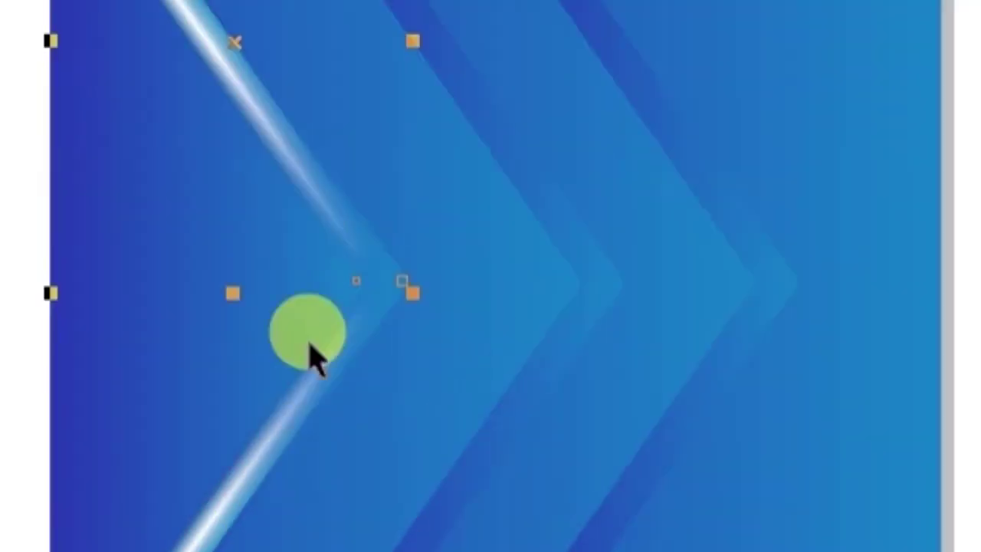
left_click_drag(219, 70, 476, 121)
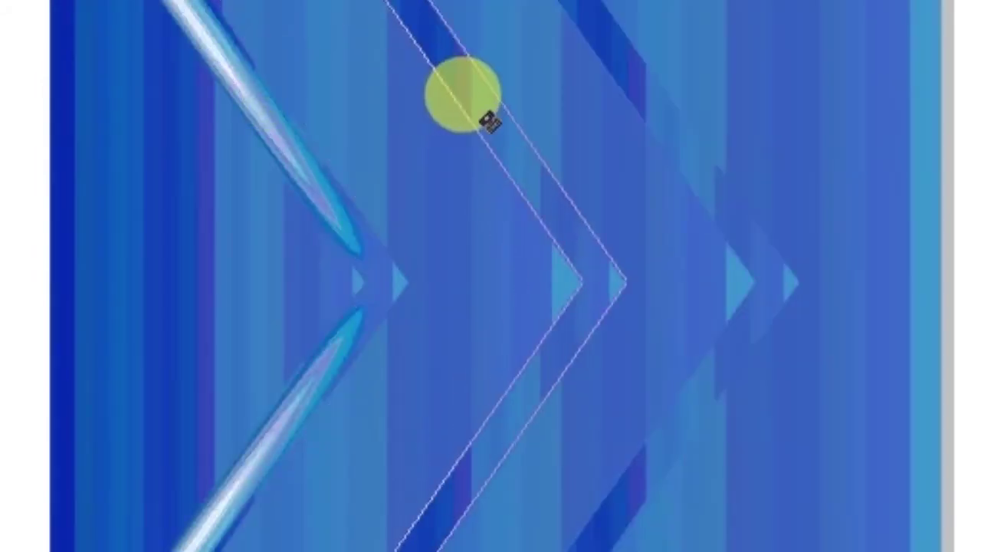
left_click_drag(475, 121, 663, 150)
Step: Place more streak copies on the third and leftmost chevrons, nudging and widening them
key("z")
left_click_drag(328, 234, 762, 324)
right_click(827, 264)
key("ctrl+plus")
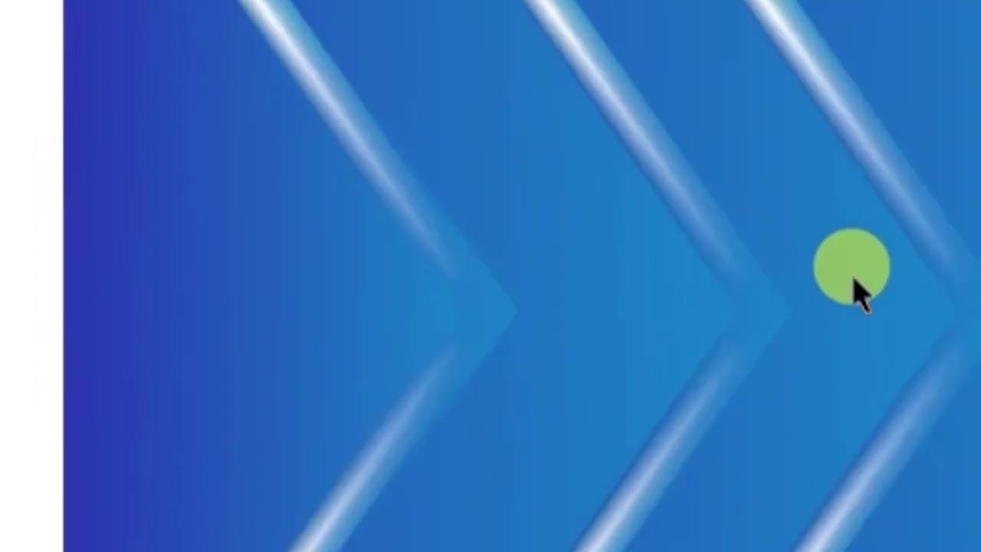
left_click(453, 237)
left_click_drag(452, 238, 337, 295)
key("shift+Right")
key("greater")
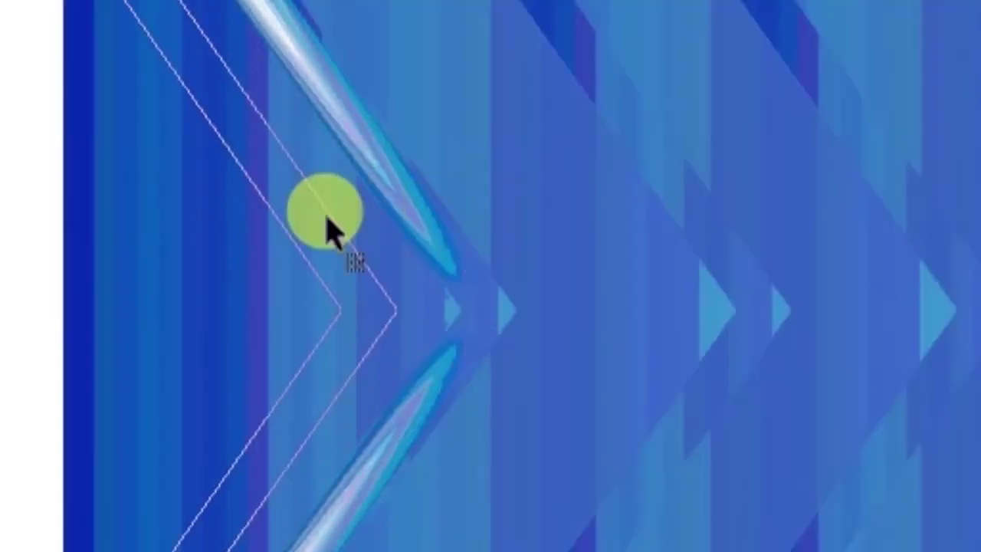
left_click_drag(448, 216, 325, 218)
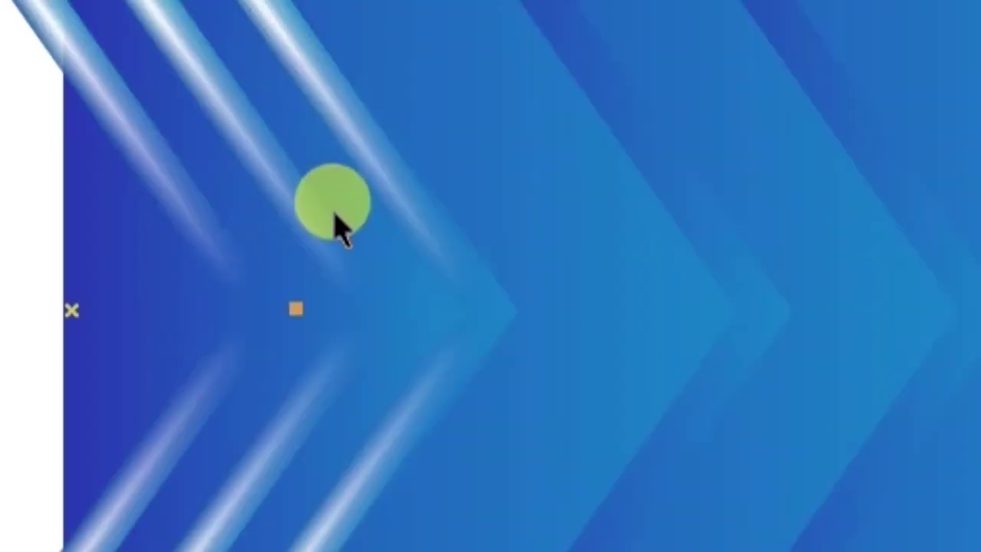
key("ctrl+minus")
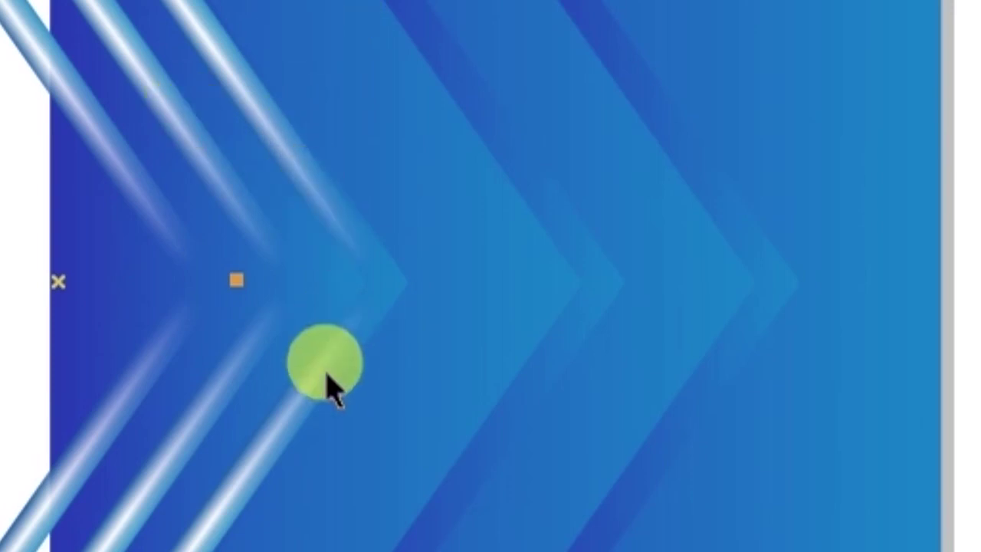
left_click(975, 127)
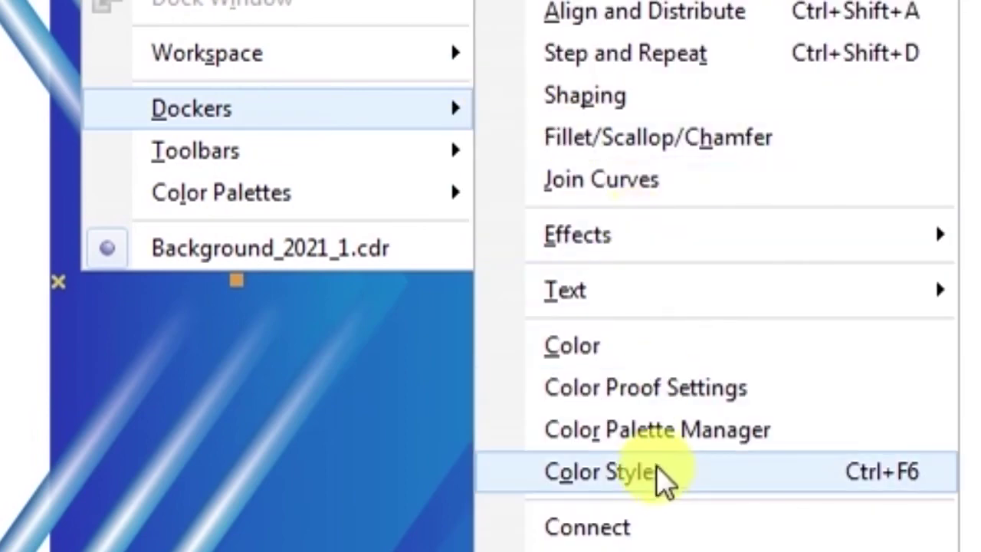
Step: Create colour styles from both fill and outline blues, grouped into harmonies, in the Color Styles docker
left_click(654, 471)
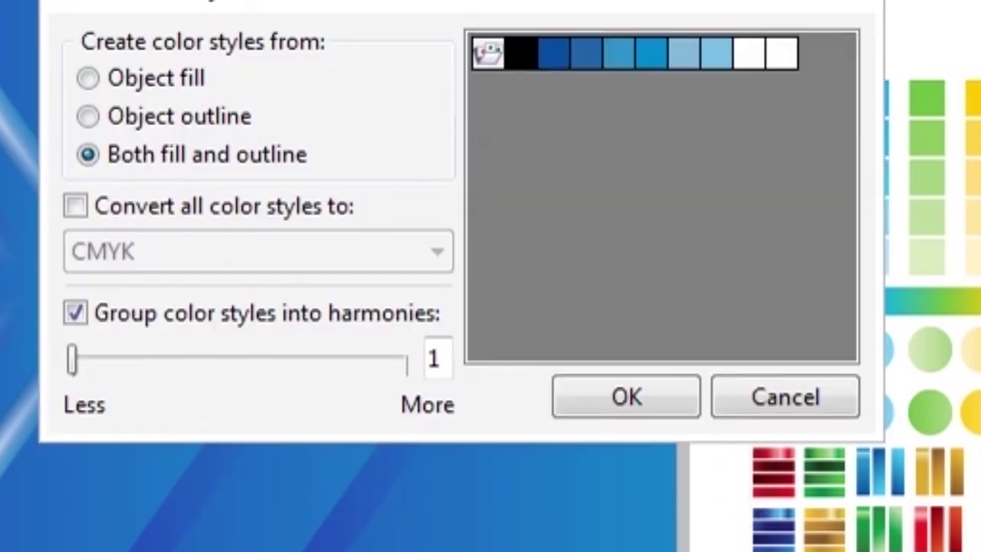
left_click(649, 412)
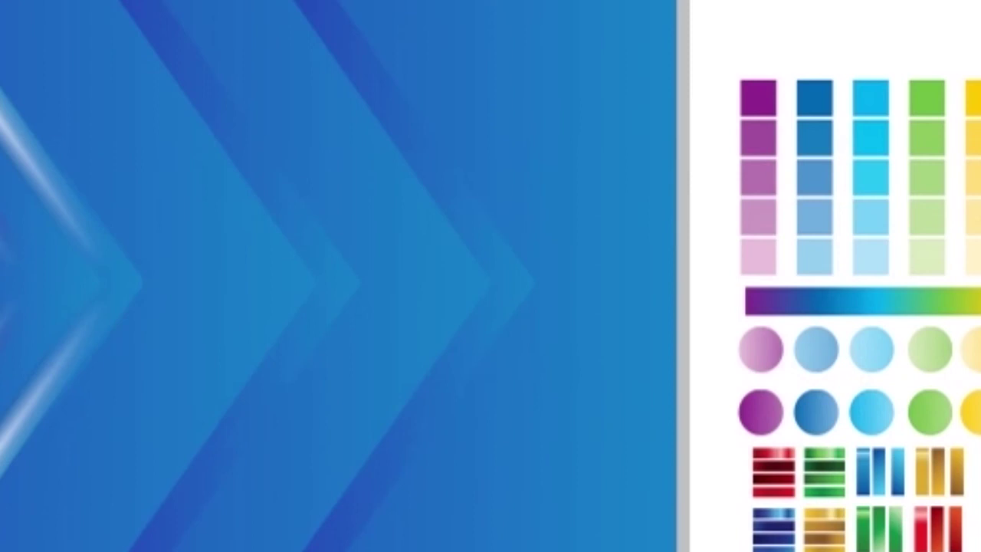
Step: Shift the gradient right, turn the streaks into red, purple and white neon strokes, and snap them to the chevron tip
left_click(599, 123)
left_click_drag(60, 280, 148, 280)
right_click(148, 280)
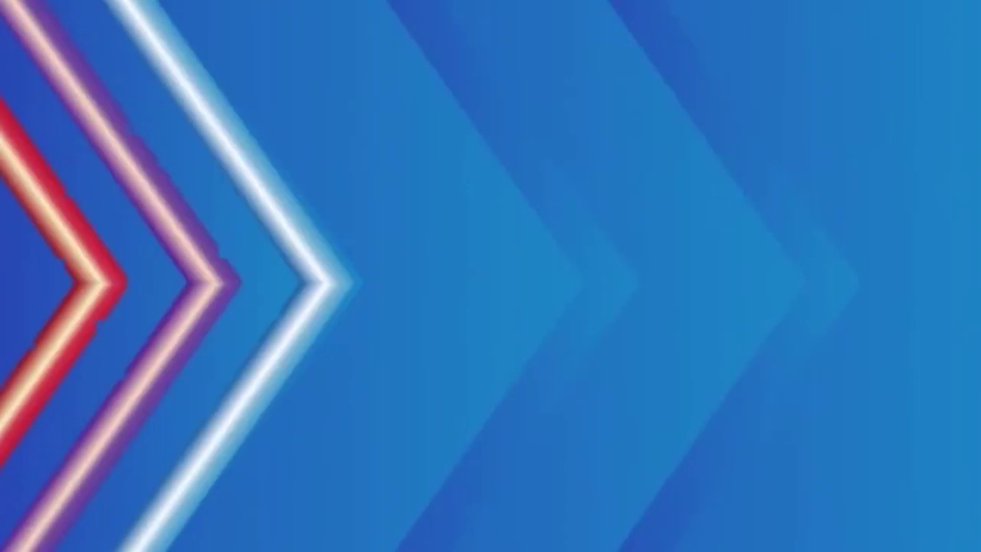
left_click(161, 238)
left_click_drag(66, 35, 320, 264)
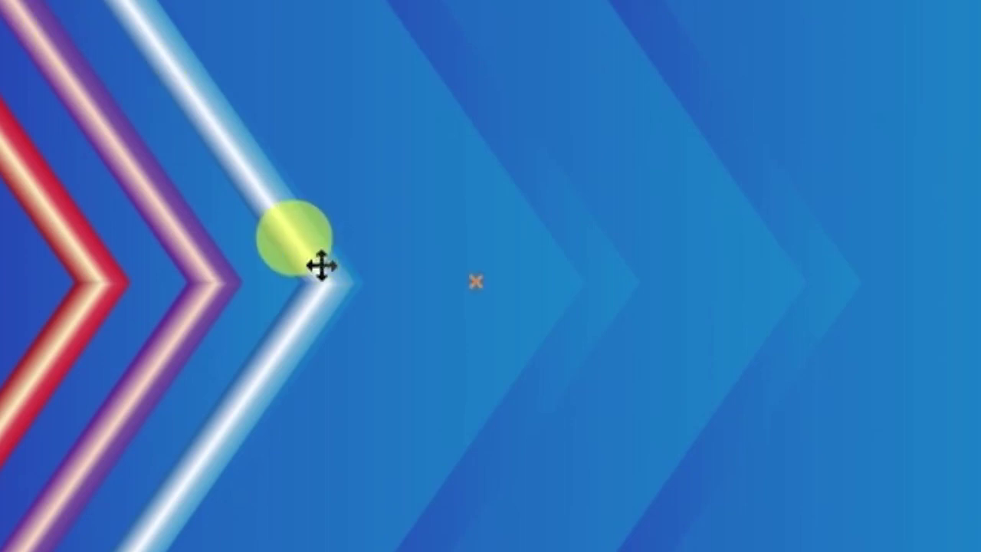